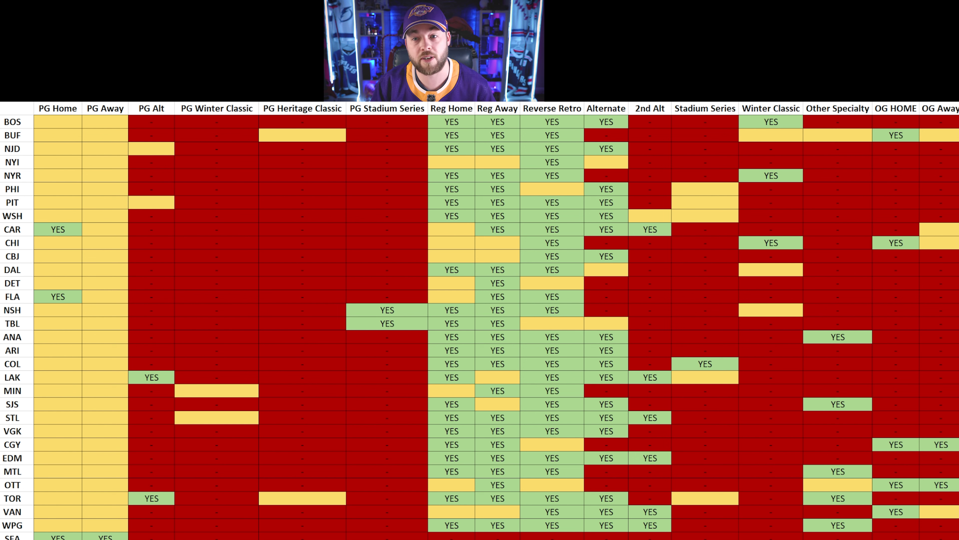
key("alt+Tab")
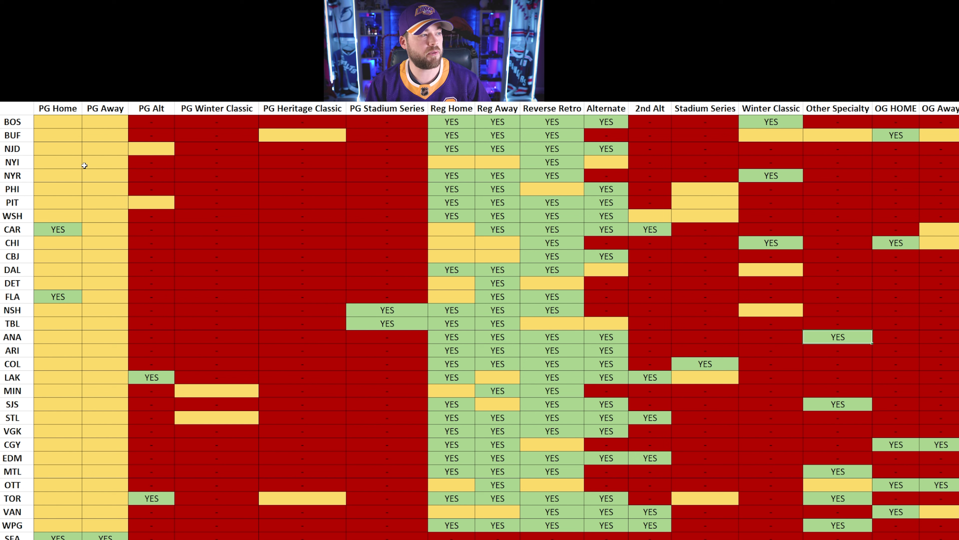
left_click(52, 121)
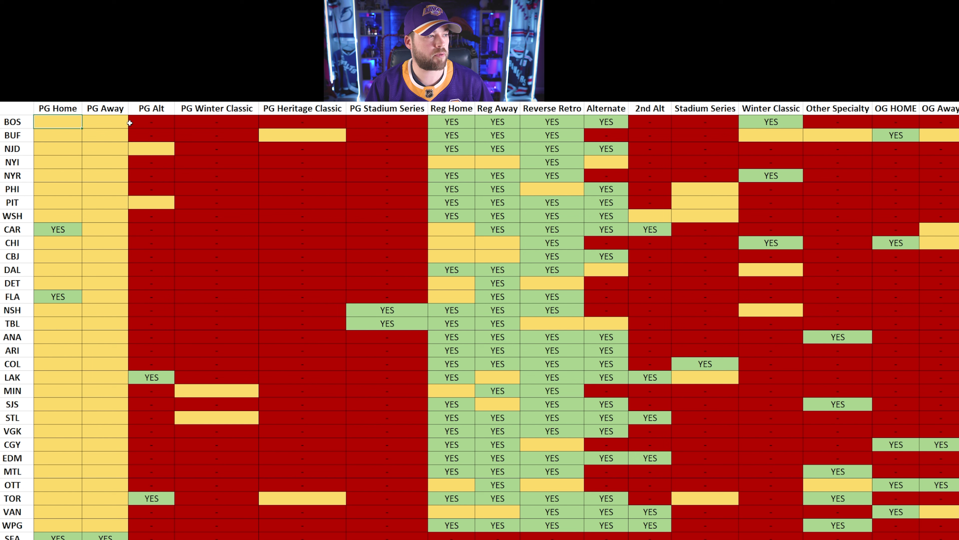
left_click(458, 120)
left_click(108, 119)
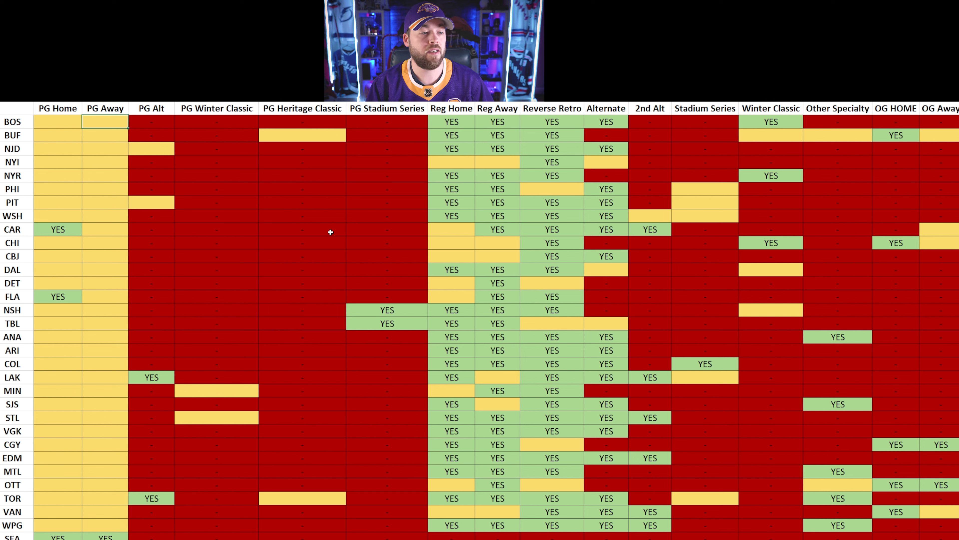
left_click(112, 196)
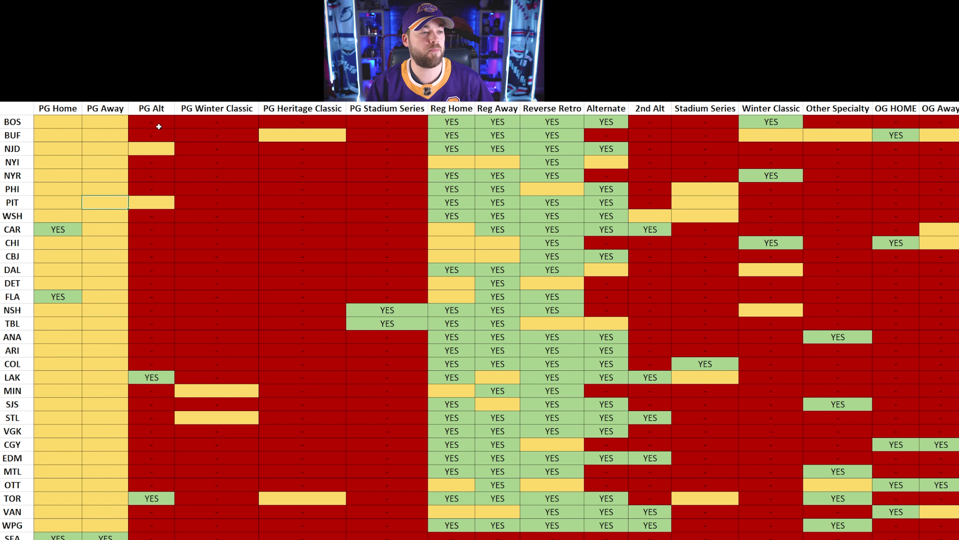
Replace the YES entries in BOS's Reg Home and Reg Away cells with a copy of BUF's blank yellow PG Heritage Classic cell.
key("Up")
key("Up")
key("Up")
key("Up")
key("Up")
key("Right")
key("Right")
key("Right")
key("ctrl+c")
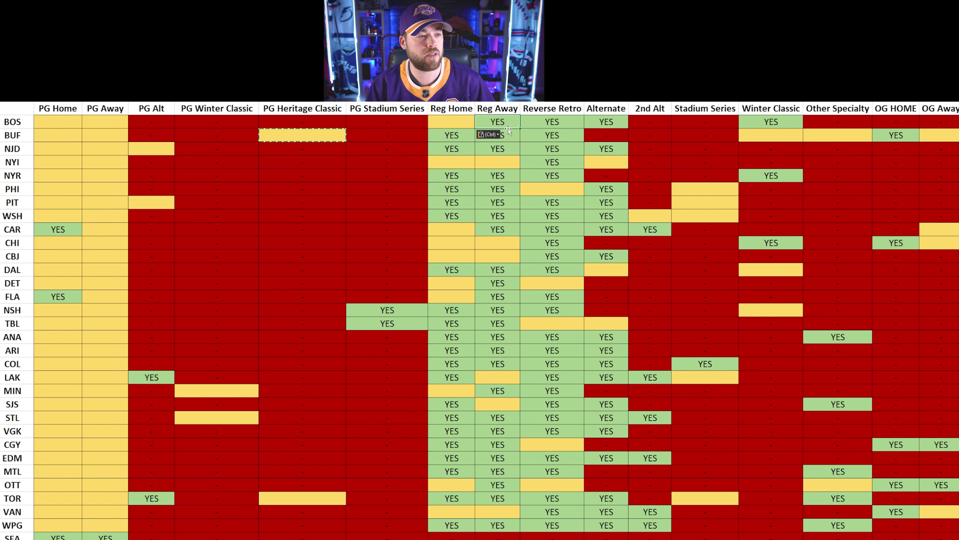
key("ctrl+v")
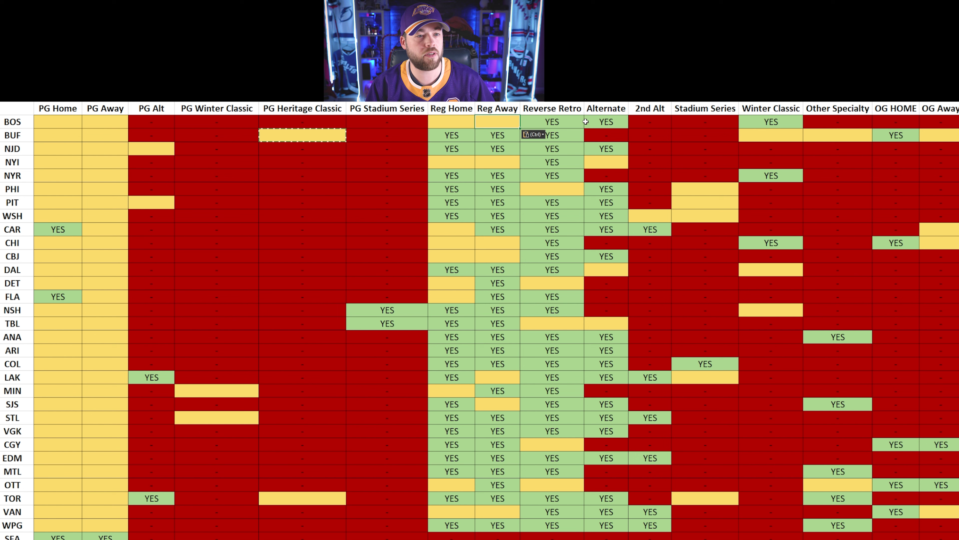
left_click(567, 123)
left_click(610, 122)
left_click(772, 122)
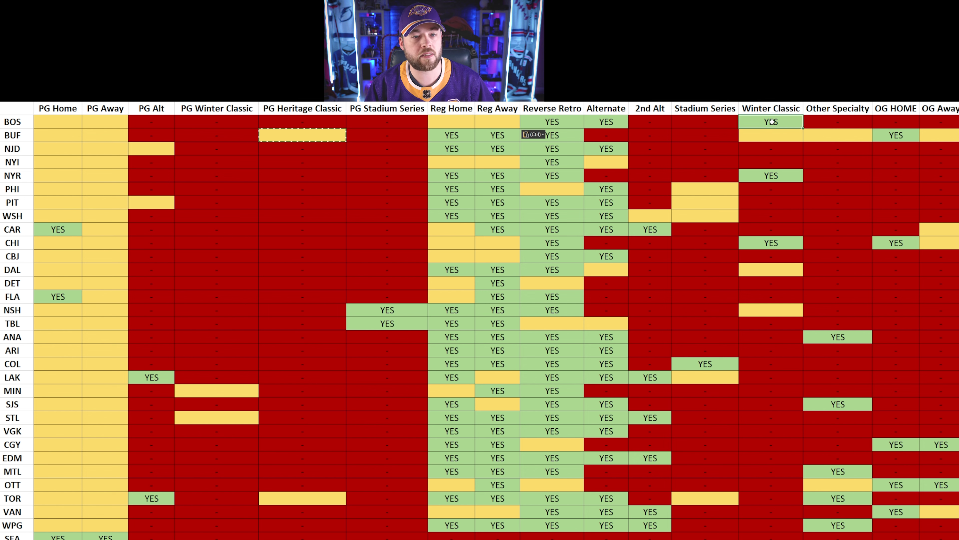
Paste the copied blank yellow cell over the YES entries in BUF's Reg Home and Reverse Retro cells.
left_click(69, 135)
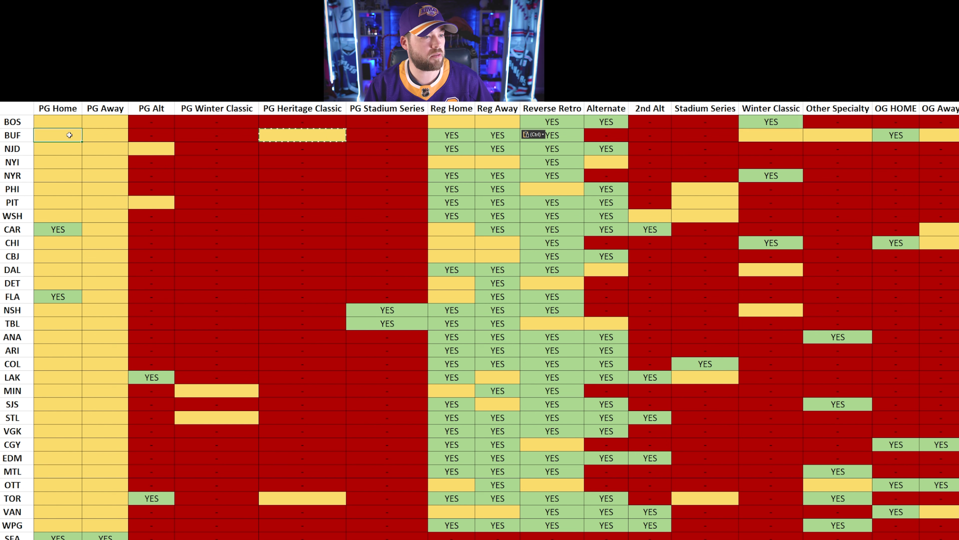
left_click(458, 137)
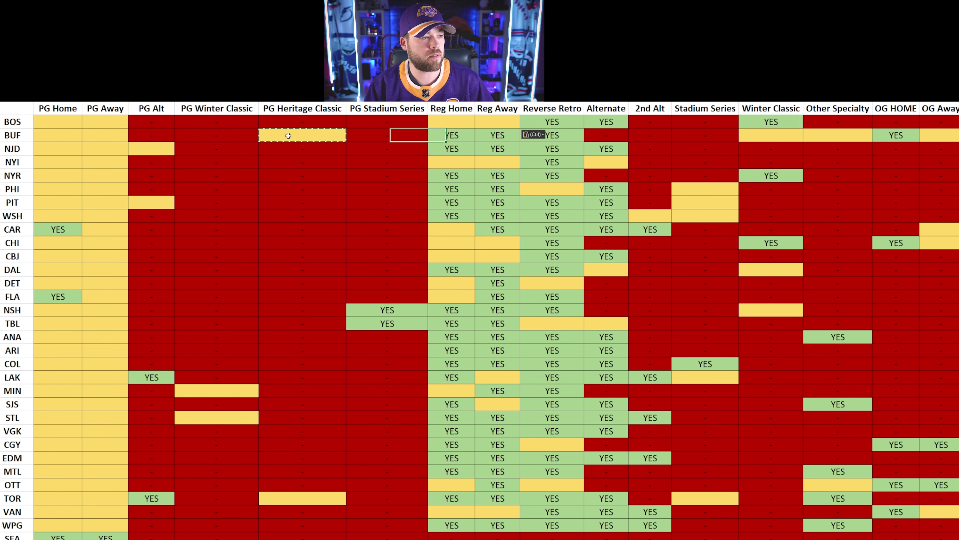
left_click(411, 135)
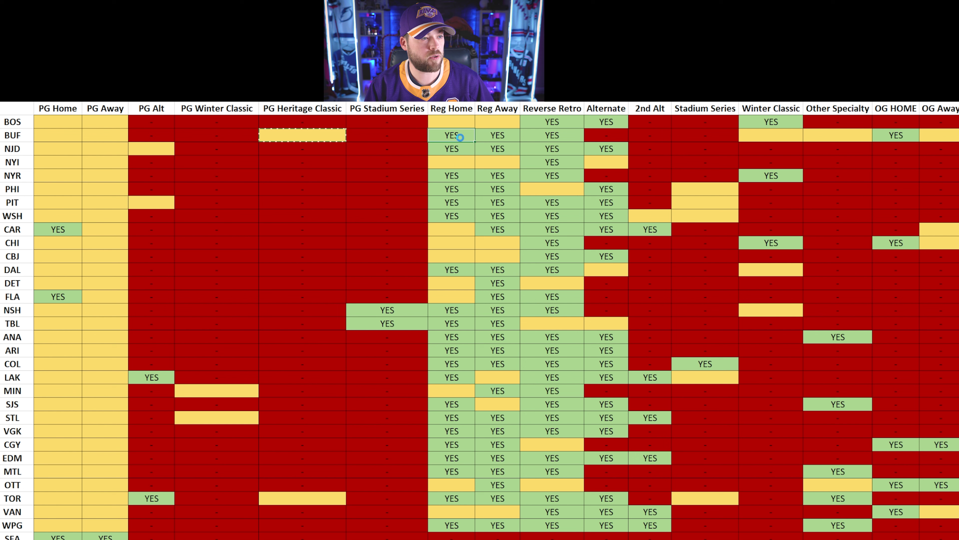
key("ctrl+v")
left_click(500, 136)
left_click(553, 136)
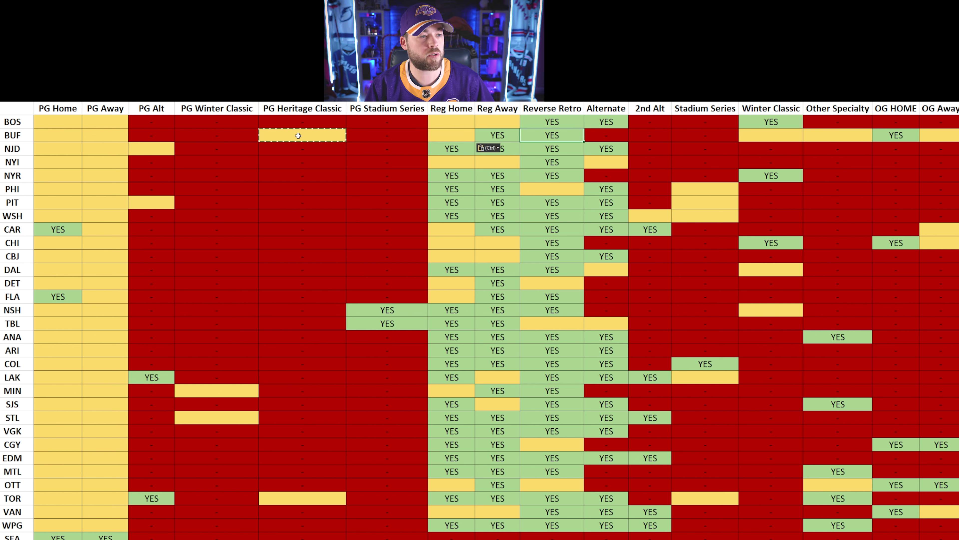
key("ctrl+v")
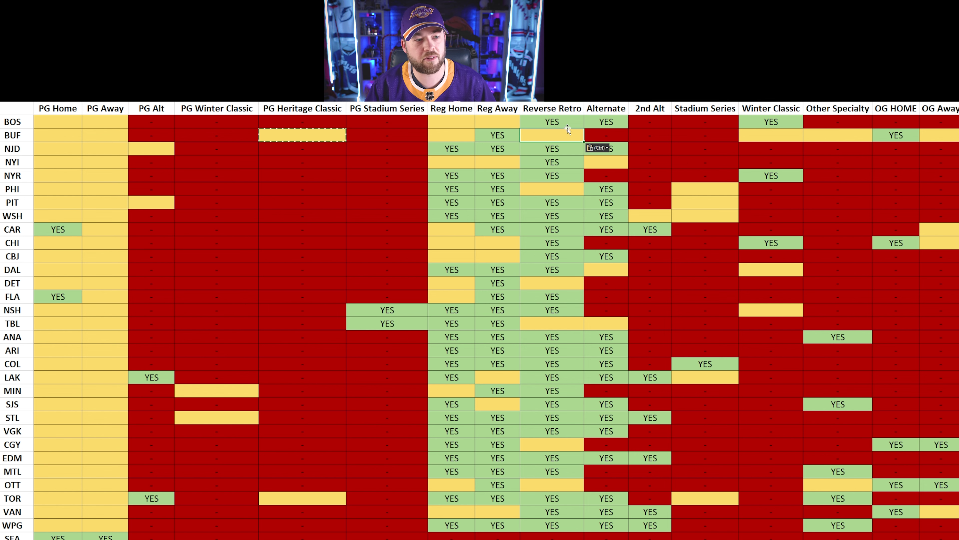
Copy BUF's blank yellow Reverse Retro cell over the YES in its OG HOME cell.
key("ctrl+c")
left_click(905, 135)
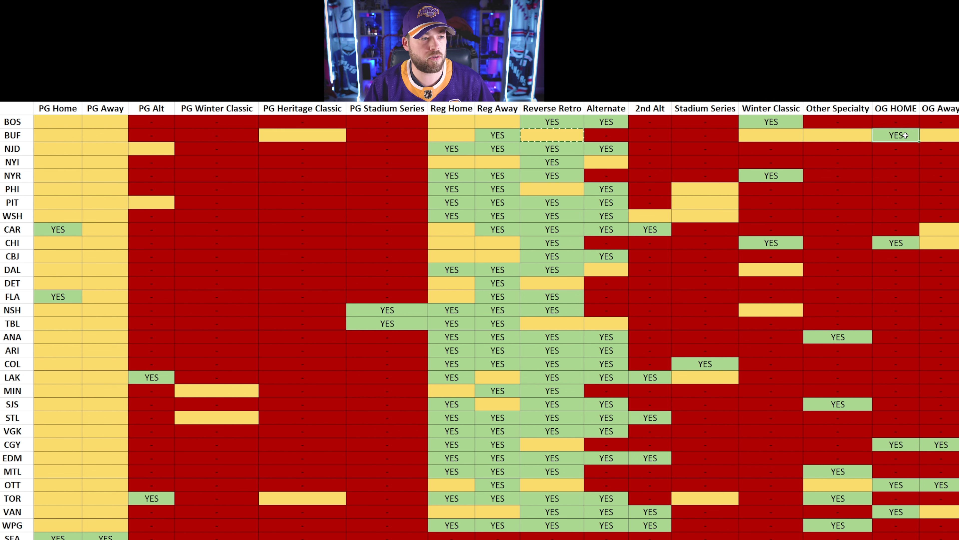
key("ctrl+v")
left_click(497, 135)
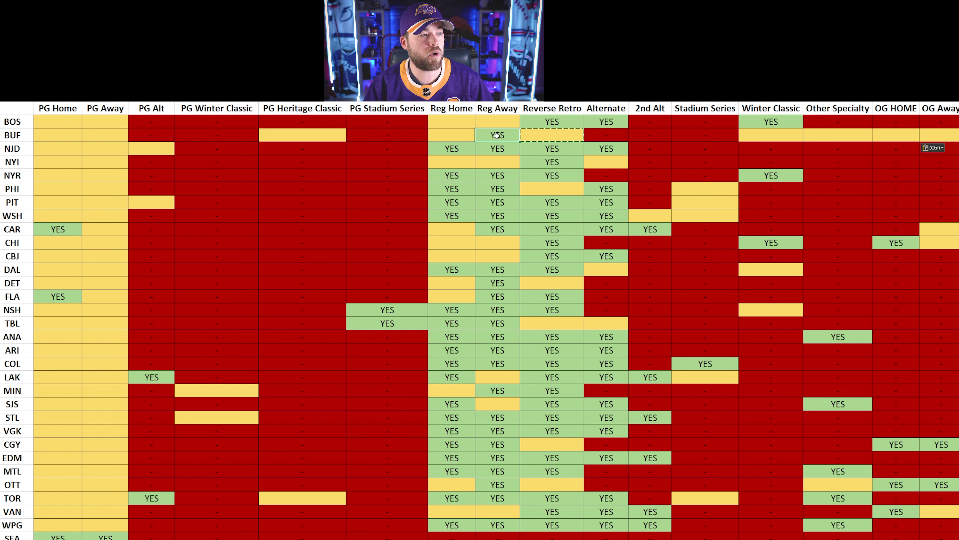
Copy NJD's blank yellow PG Away cell over the YES in its Alternate cell.
left_click(103, 151)
key("ctrl+c")
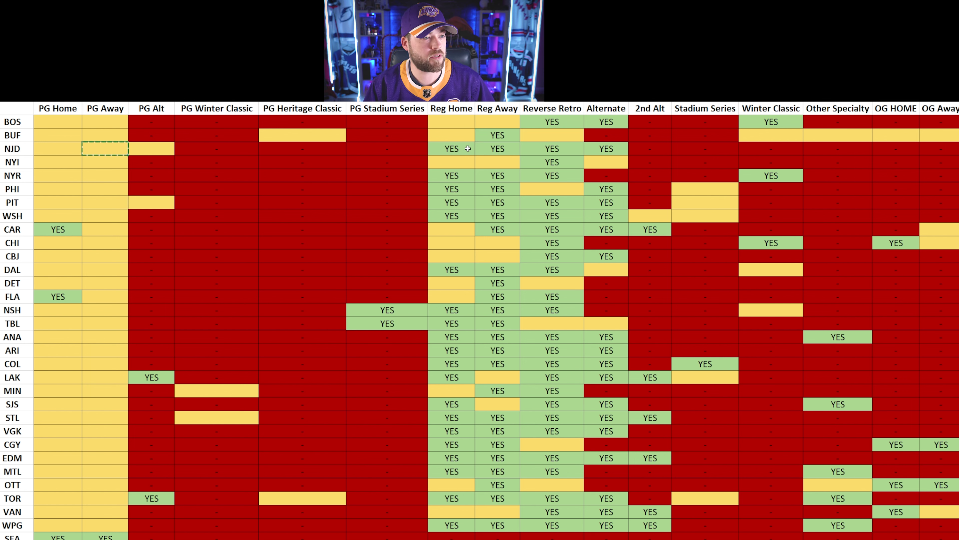
left_click(506, 151)
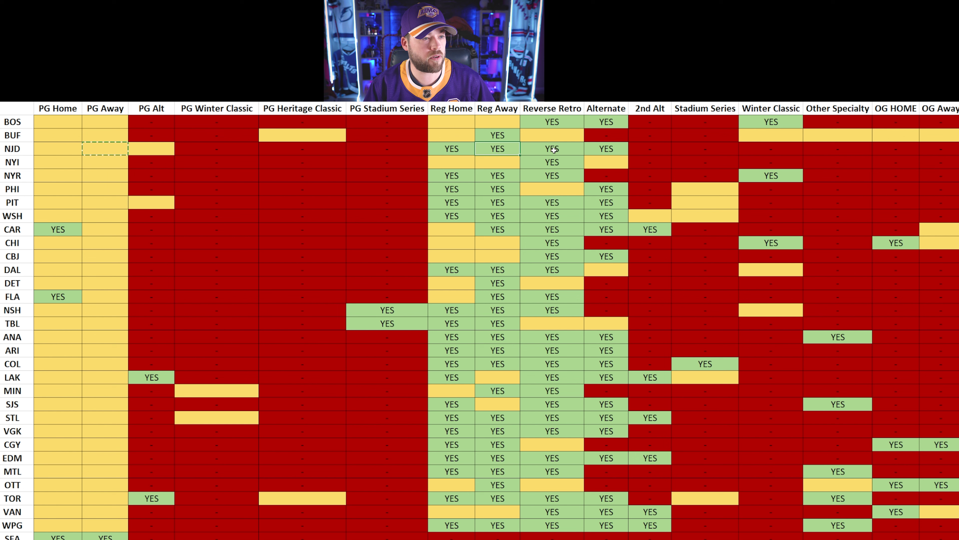
left_click(616, 149)
key("ctrl+v")
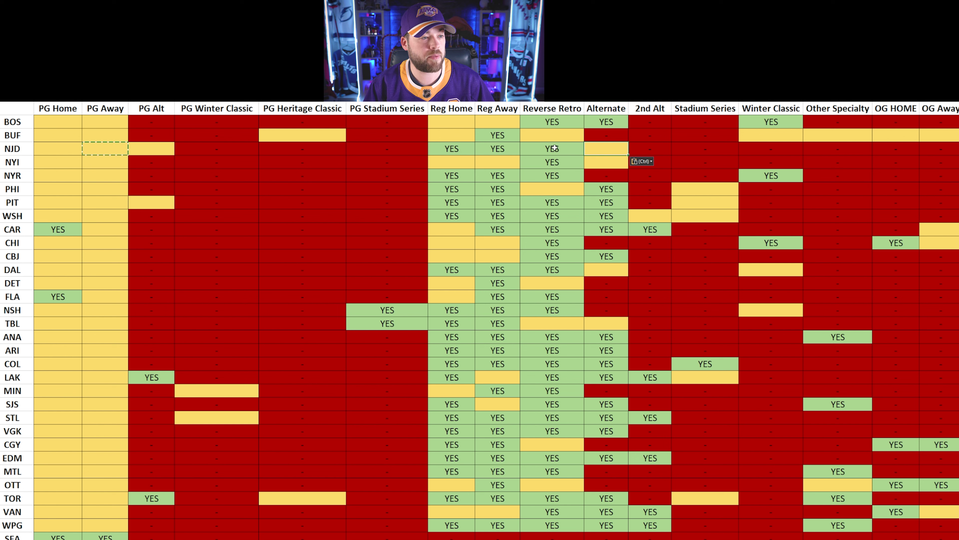
Copy NYR's blank yellow PG Home cell over the YES entries in its Reg Home and Reverse Retro cells.
left_click(51, 163)
key("ctrl+c")
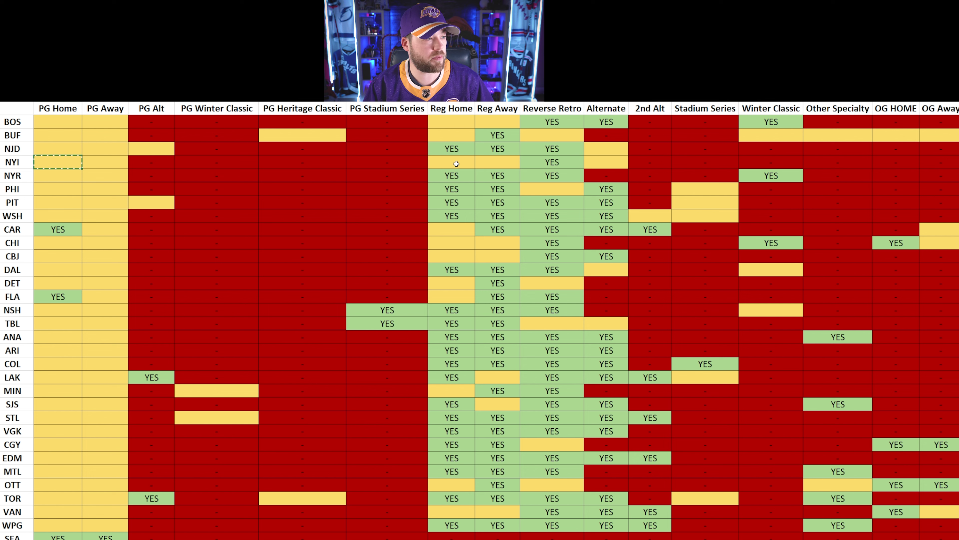
key("Down")
left_click(470, 176)
key("ctrl+v")
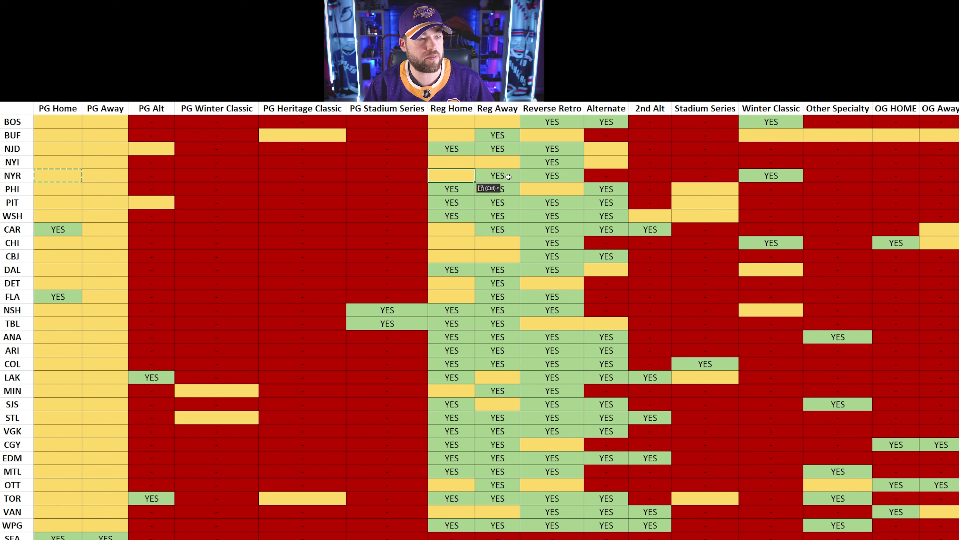
left_click(559, 174)
key("ctrl+v")
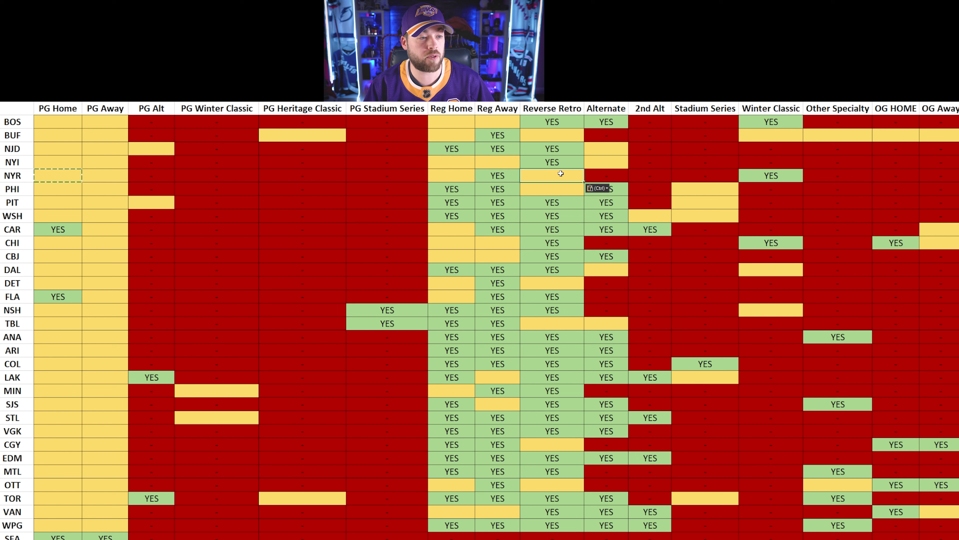
left_click(781, 178)
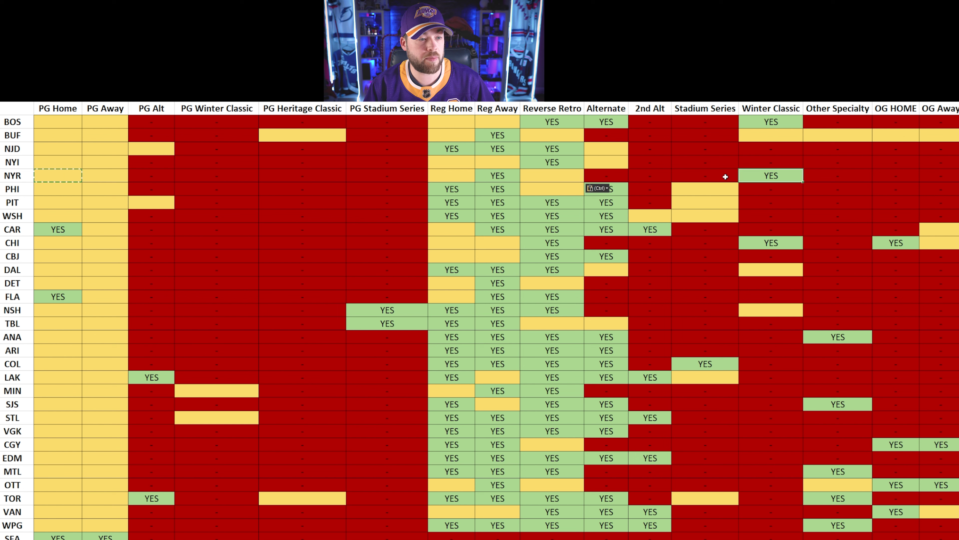
left_click(53, 172)
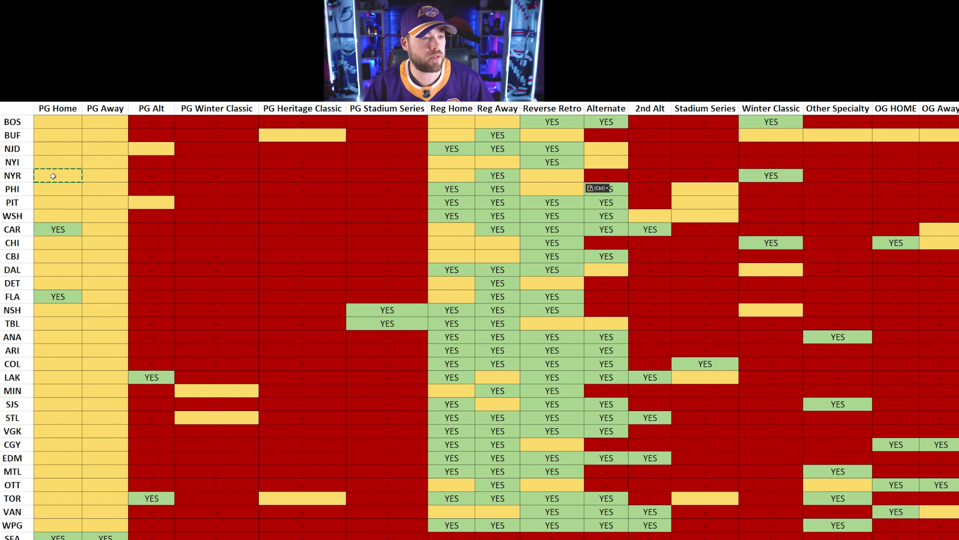
Replace the YES entries in PHI's Reg Home and Reg Away cells with a copied blank yellow cell.
left_click(57, 189)
left_click(463, 188)
key("ctrl+v")
left_click(512, 191)
key("ctrl+v")
left_click(600, 188)
Copy PIT's blank yellow PG Home cell over the YES in its Alternate cell.
left_click(59, 202)
key("ctrl+c")
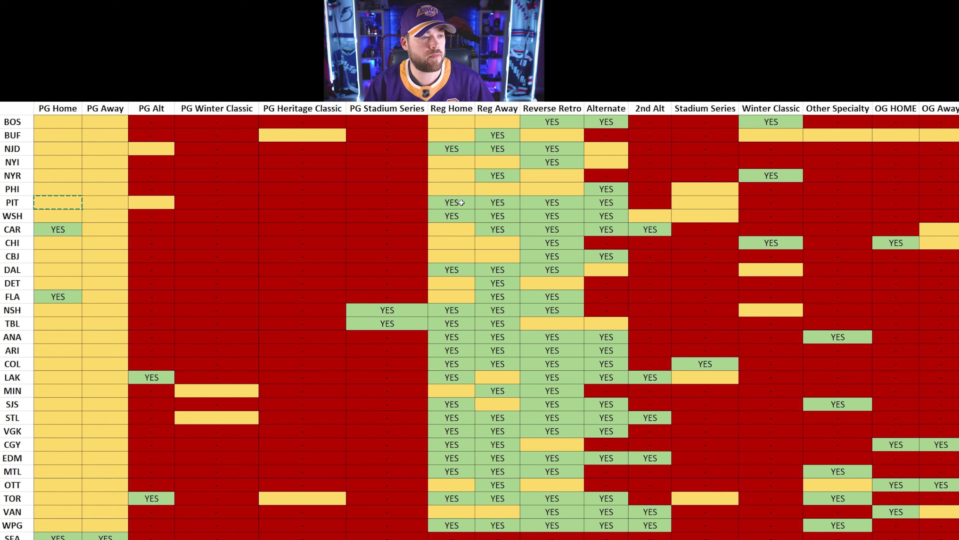
left_click(501, 205)
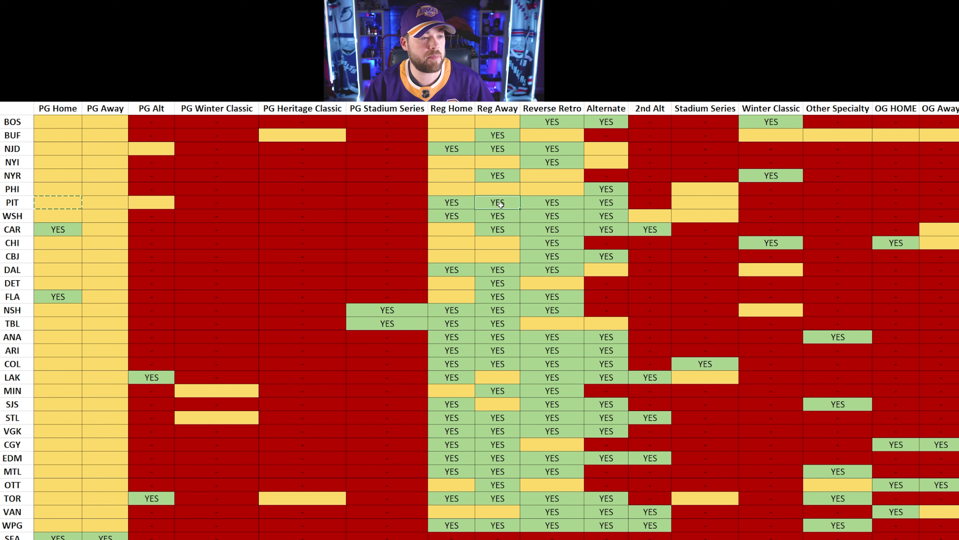
left_click(623, 208)
key("ctrl+v")
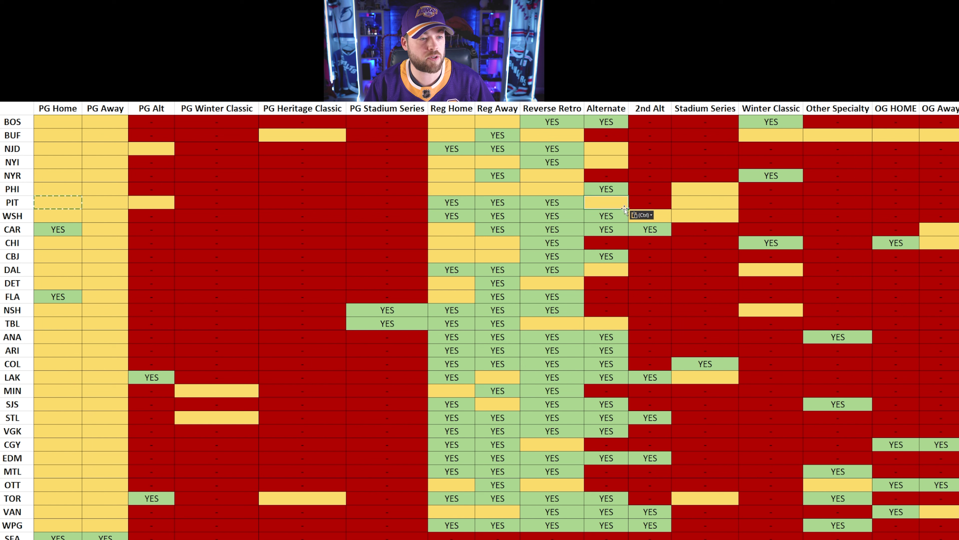
Copy WSH's blank yellow PG Home cell over the YES in its Reg Home cell.
left_click(440, 232)
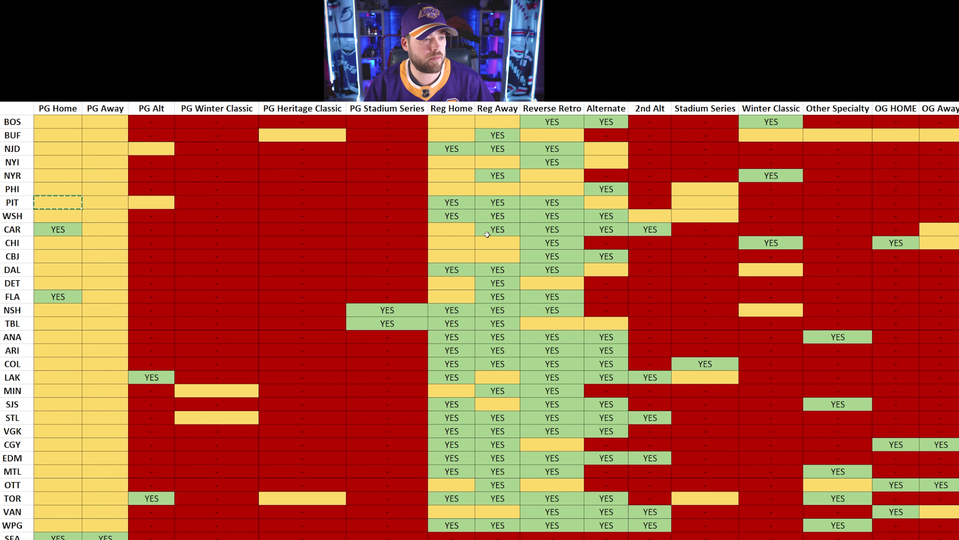
left_click(451, 232)
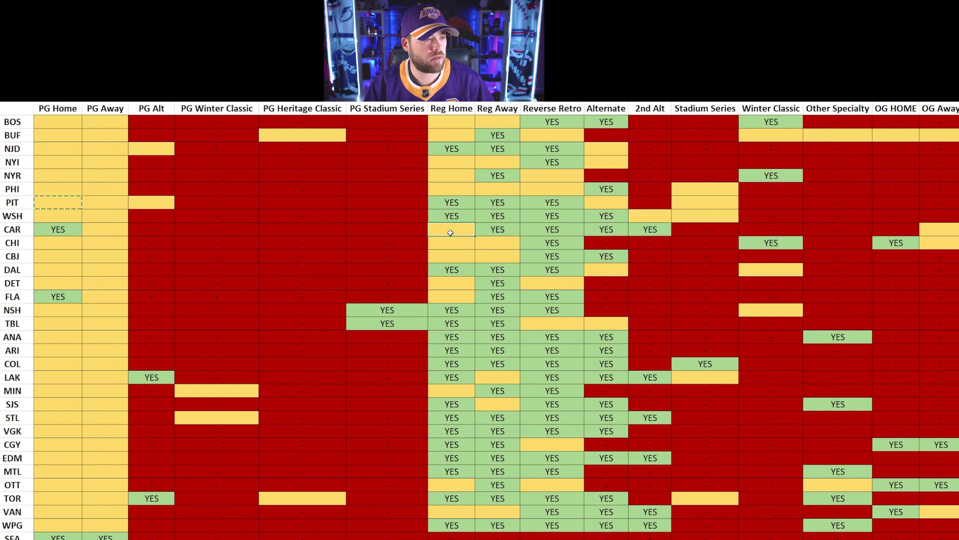
left_click(55, 214)
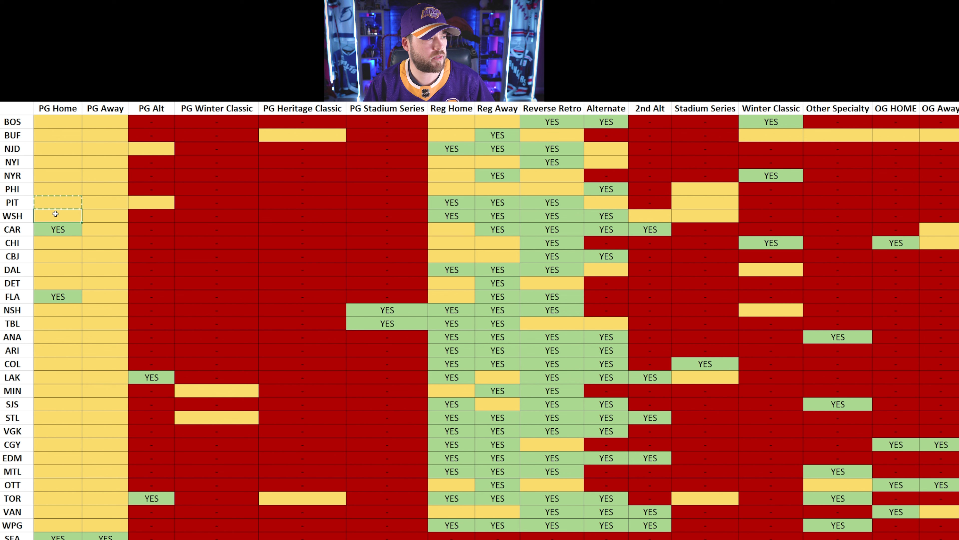
left_click(462, 217)
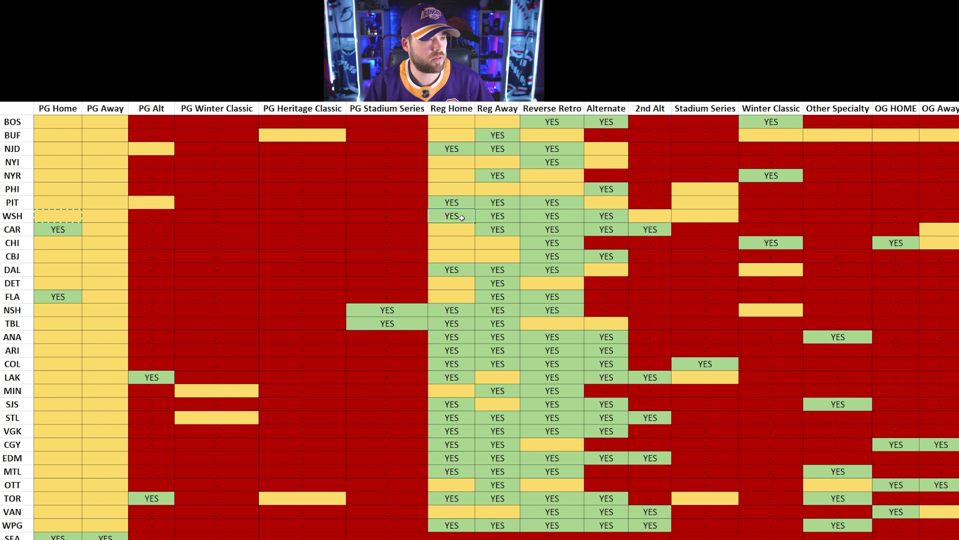
key("ctrl+v")
left_click(490, 215)
left_click(565, 219)
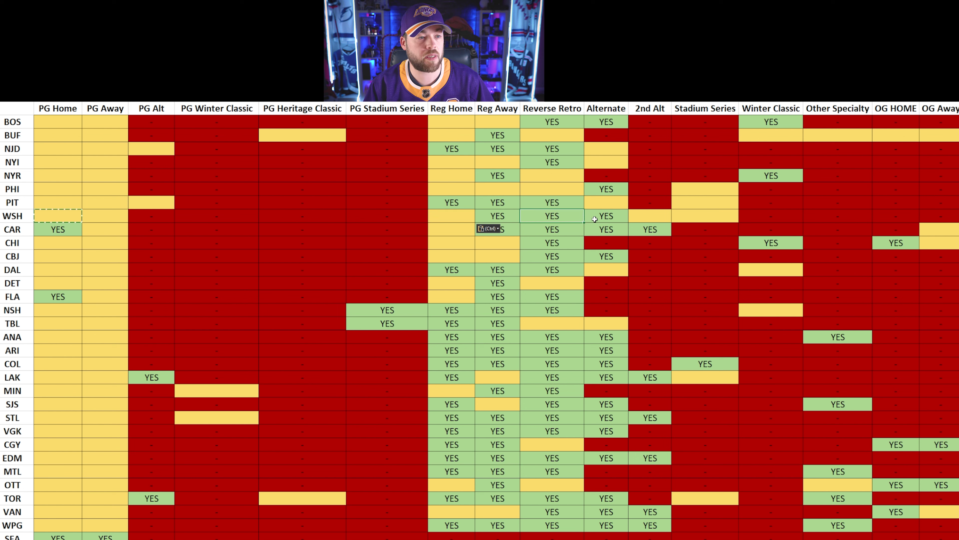
left_click(614, 217)
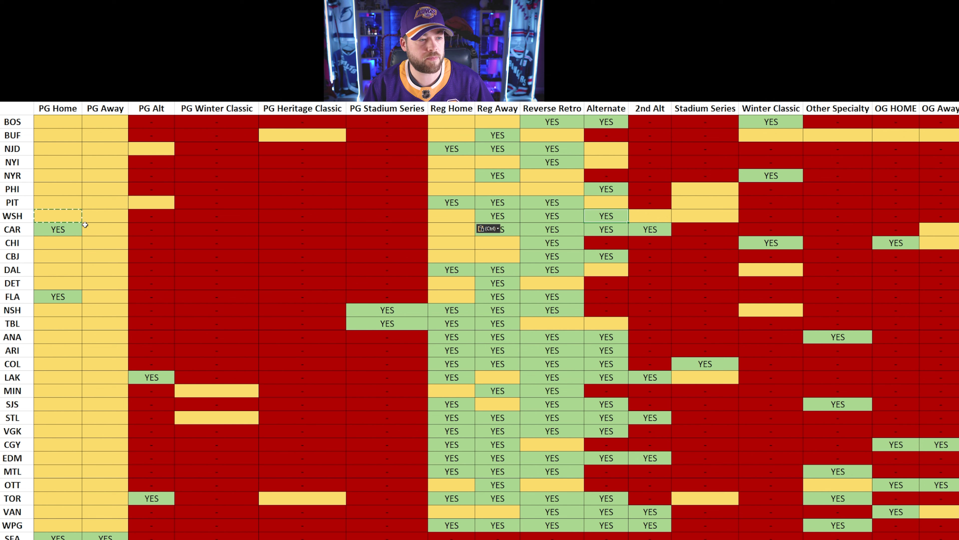
Replace the YES in CAR's Reverse Retro cell with the copied blank yellow cell, then copy that Reverse Retro cell.
left_click(56, 230)
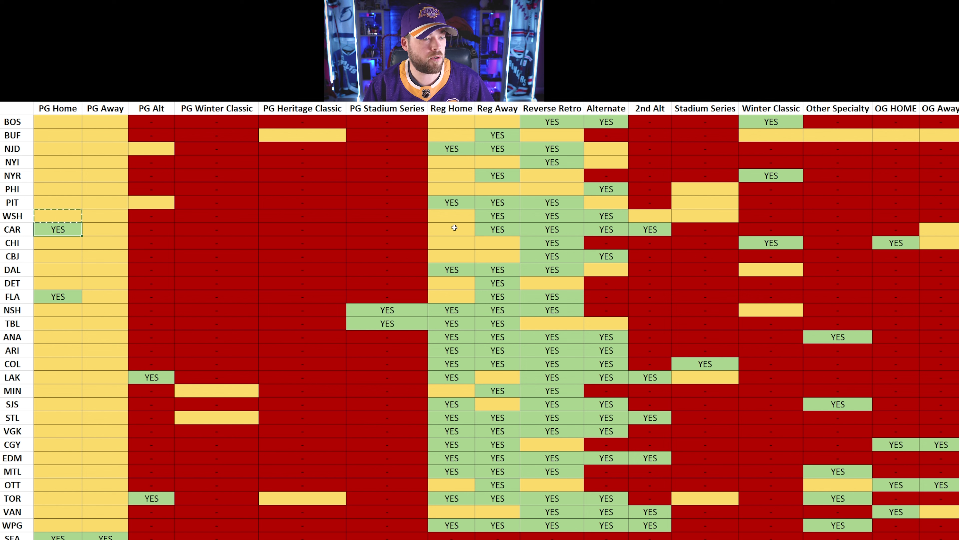
left_click(563, 232)
key("ctrl+v")
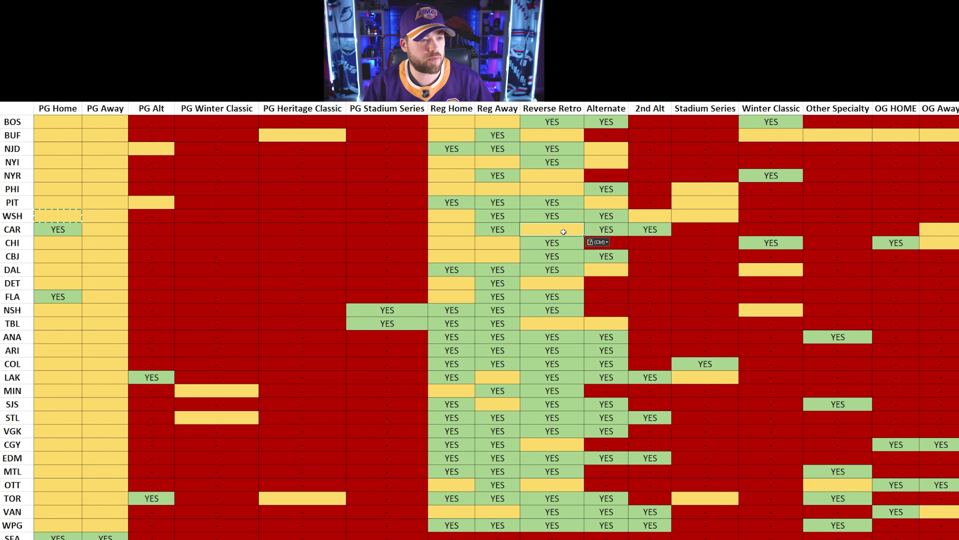
left_click(606, 230)
left_click(658, 230)
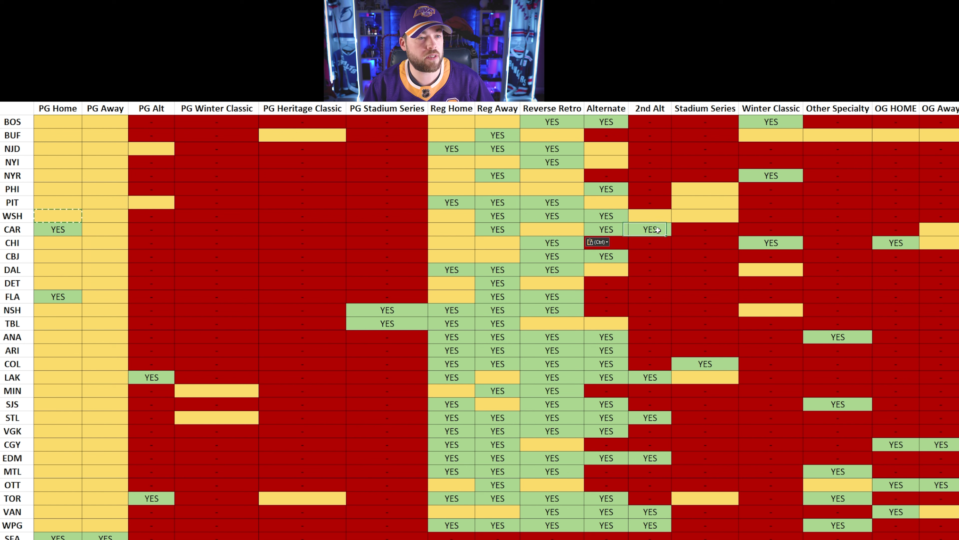
left_click(563, 229)
key("ctrl+c")
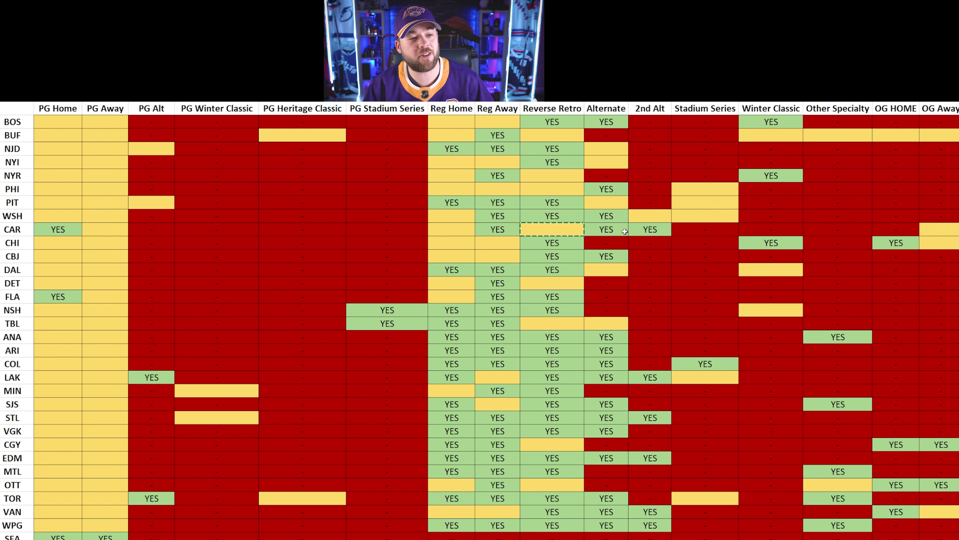
Replace the YES in CAR's Alternate cell with the copied blank yellow cell.
left_click(613, 229)
key("ctrl+v")
left_click(84, 184)
key("Escape")
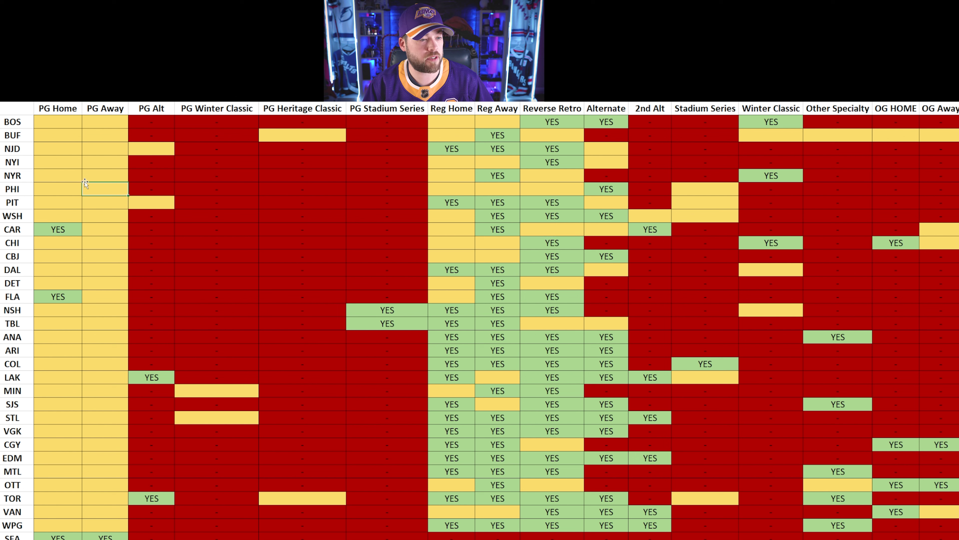
Copy WSH's blank yellow PG Away cell over the YES in CHI's OG HOME cell.
key("Down")
key("Down")
key("ctrl+c")
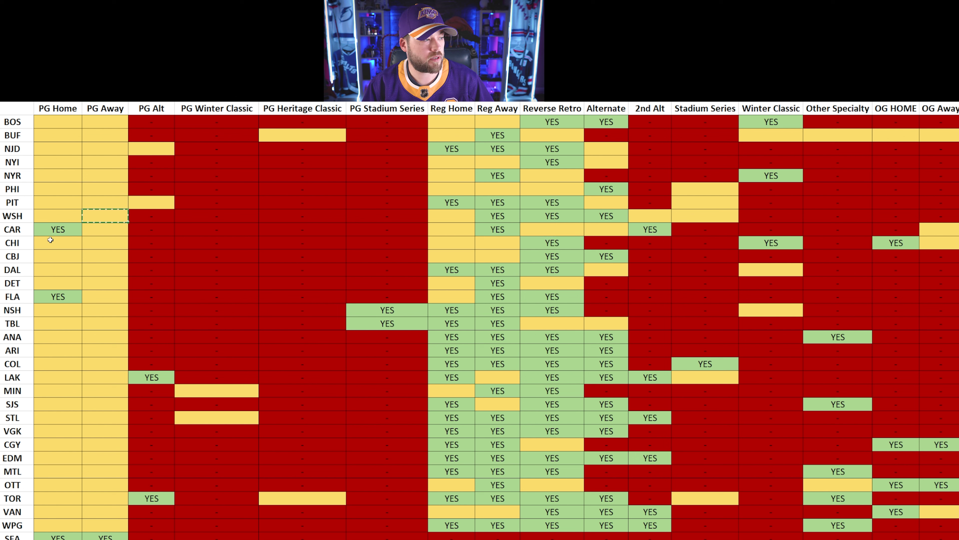
left_click(550, 242)
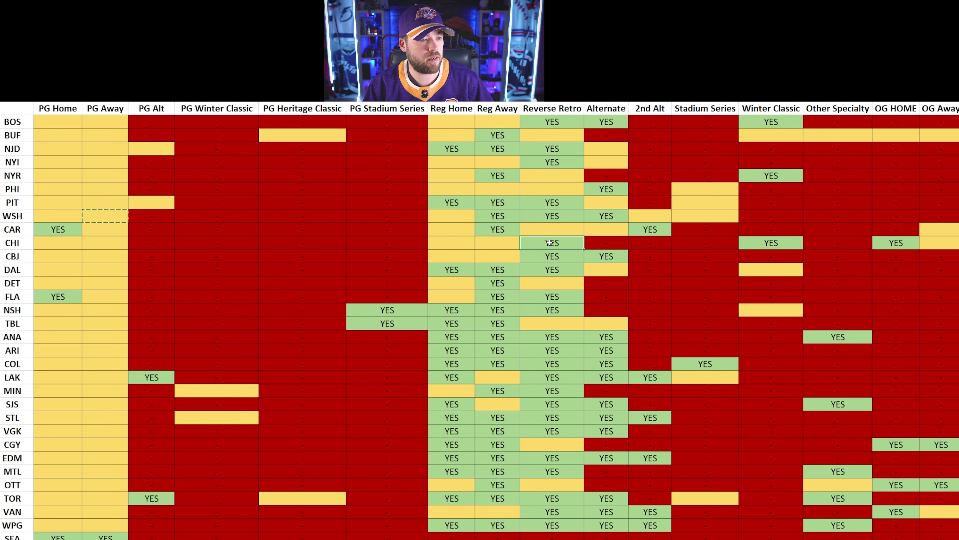
left_click(780, 246)
left_click(913, 244)
key("ctrl+v")
Copy WSH's blank yellow PG Home cell and check CBJ's Reverse Retro and Alternate entries.
left_click(78, 237)
left_click(75, 214)
key("ctrl+c")
left_click(57, 256)
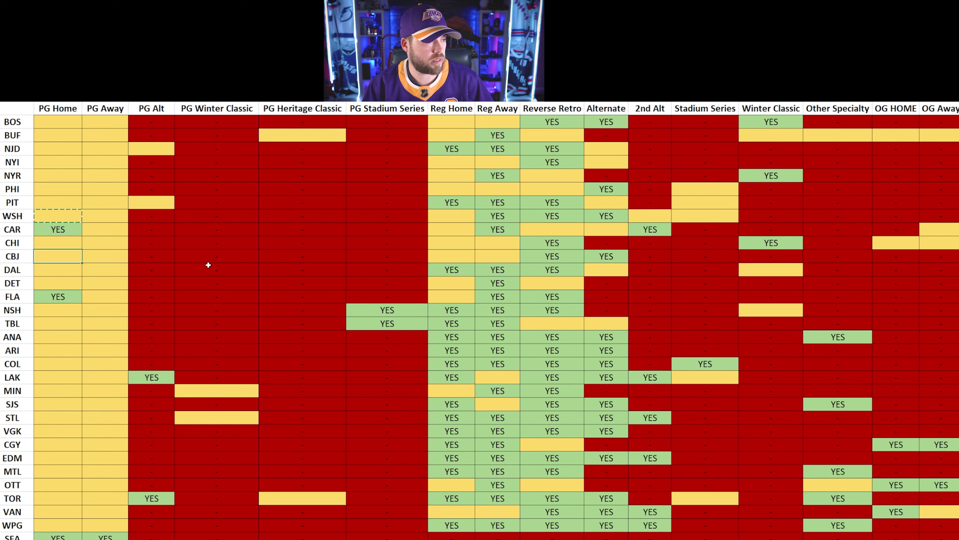
left_click(569, 257)
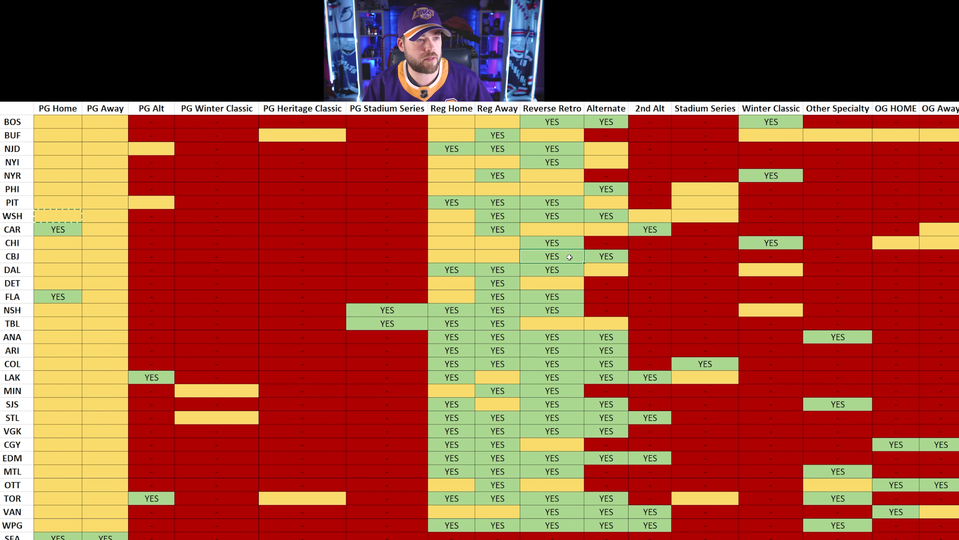
left_click(609, 256)
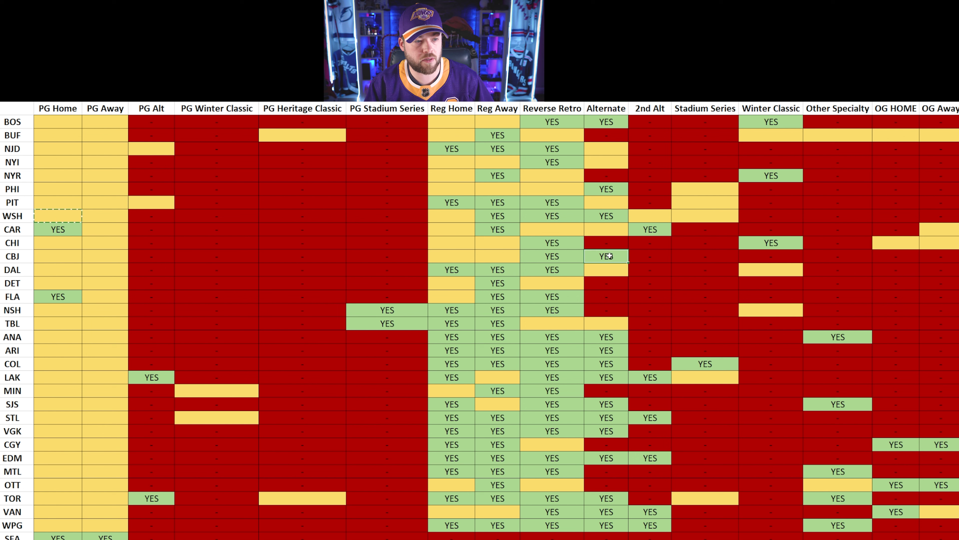
Copy DAL's blank yellow PG Home cell over the YES in its Reverse Retro cell.
left_click(53, 269)
key("ctrl+c")
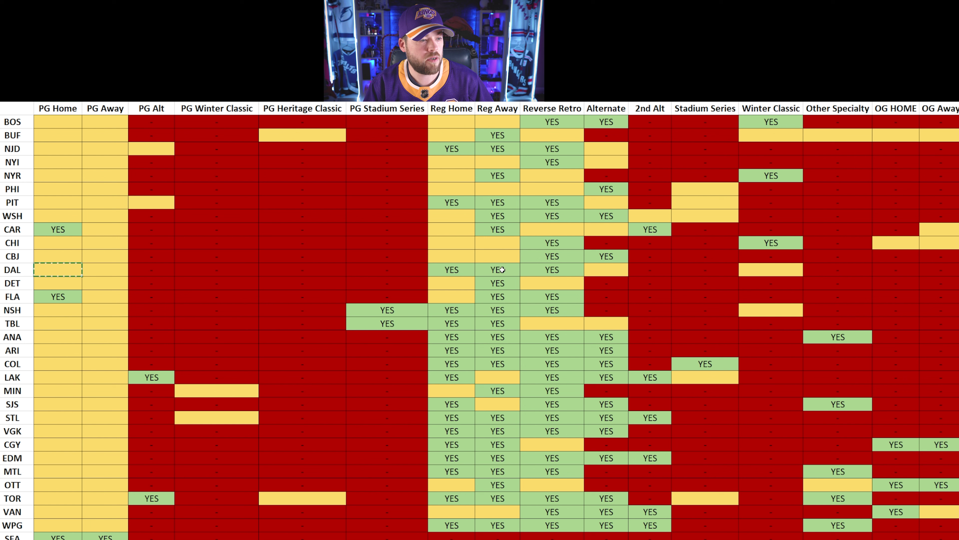
left_click(557, 273)
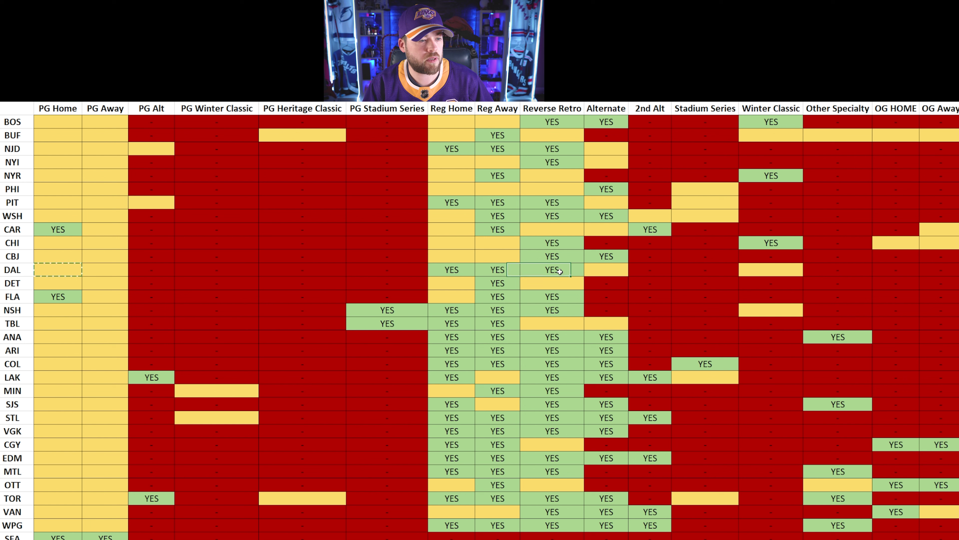
key("ctrl+v")
left_click(64, 264)
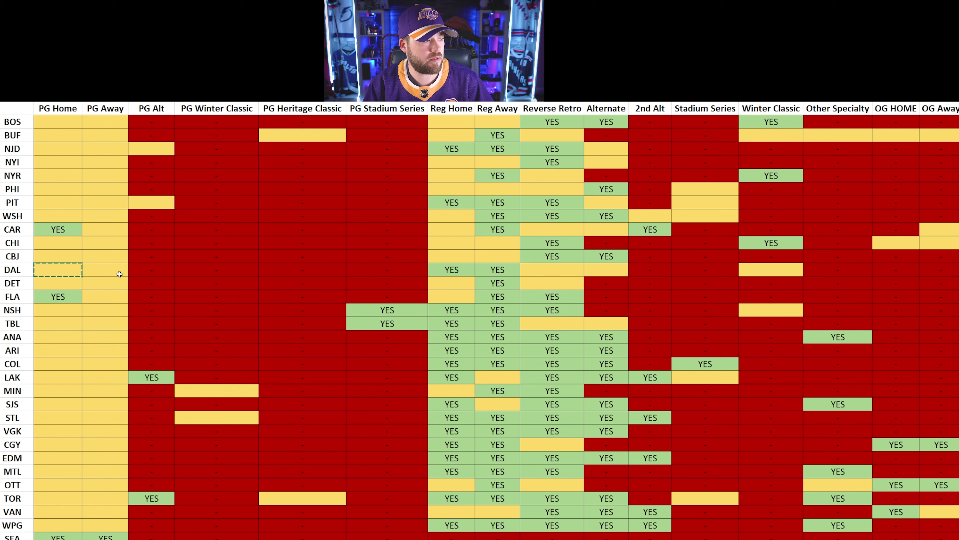
Copy DET's blank yellow PG Home cell over the YES in FLA's Reverse Retro cell.
left_click(65, 284)
key("ctrl+c")
left_click(490, 297)
left_click(542, 297)
key("ctrl+v")
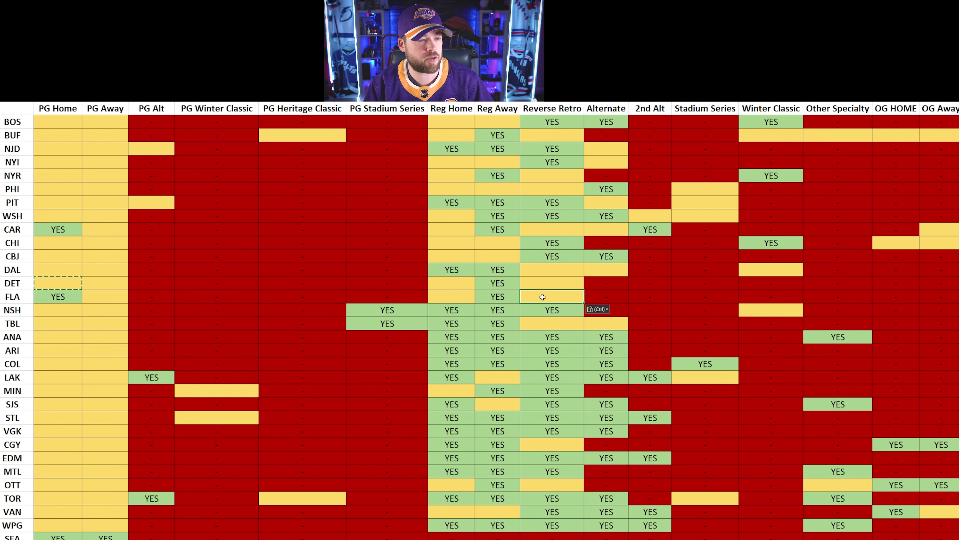
Copy TBL's blank yellow PG Home cell over the YES in NSH's Reg Home cell, and check NSH's other entries.
left_click(49, 321)
key("ctrl+c")
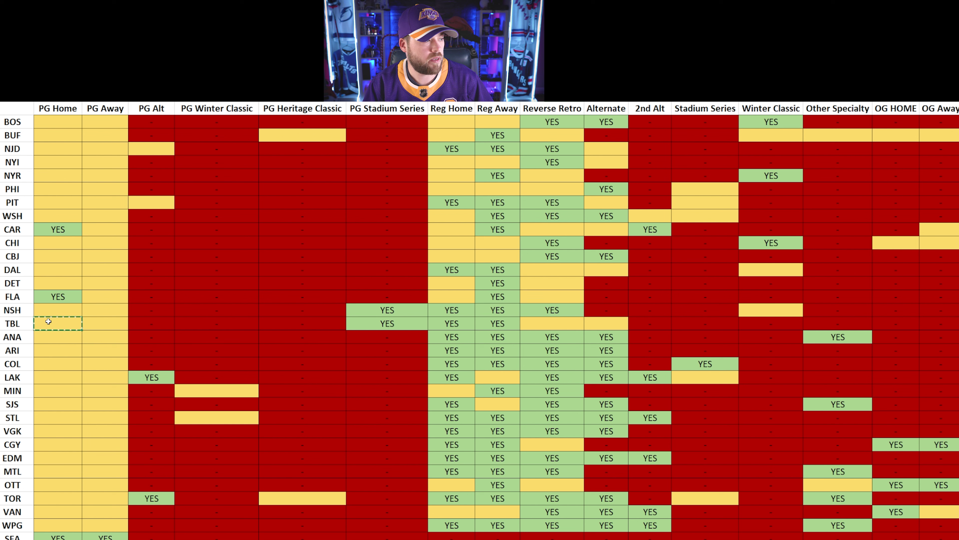
left_click(404, 309)
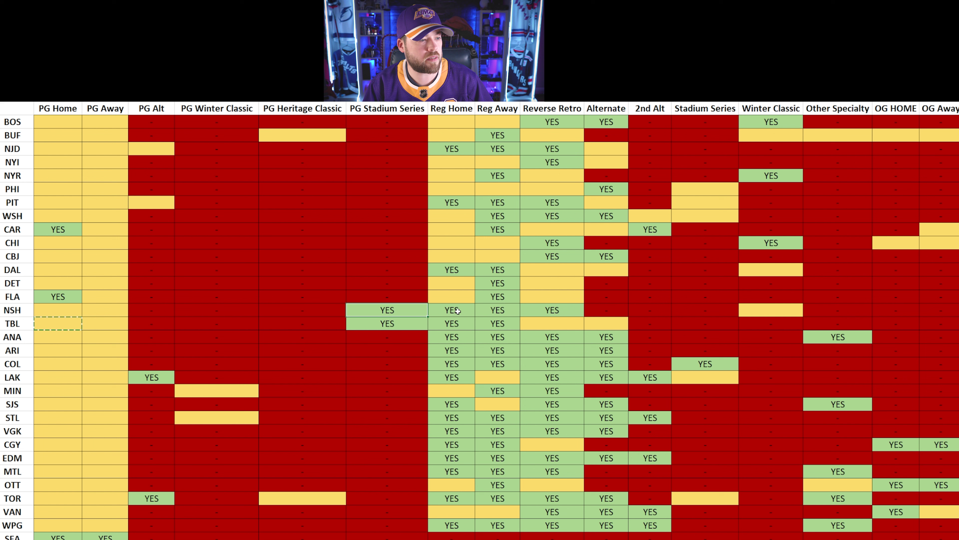
left_click(465, 310)
key("ctrl+v")
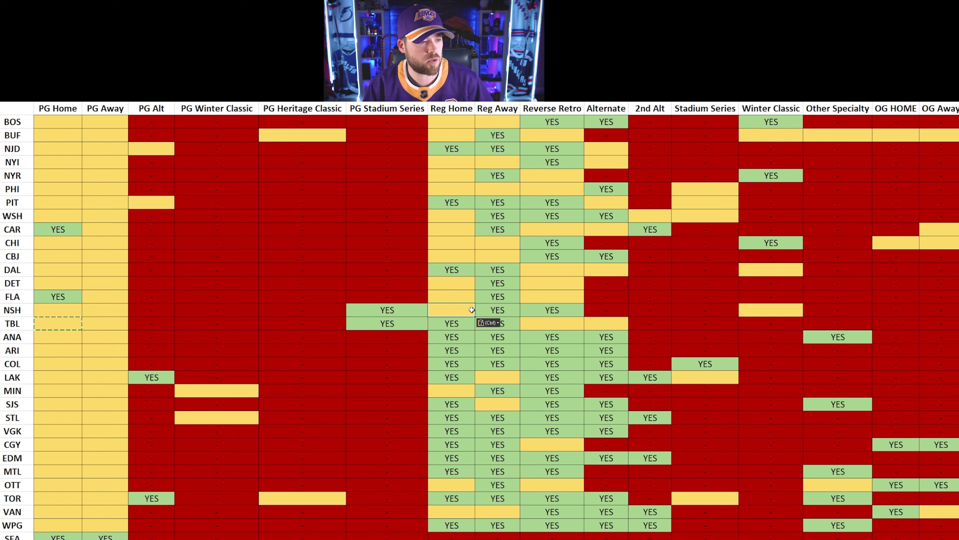
left_click(499, 309)
left_click(556, 311)
Replace the YES entries in TBL's PG Stadium Series and Reg Home cells with its copied blank yellow PG Home cell.
left_click(59, 325)
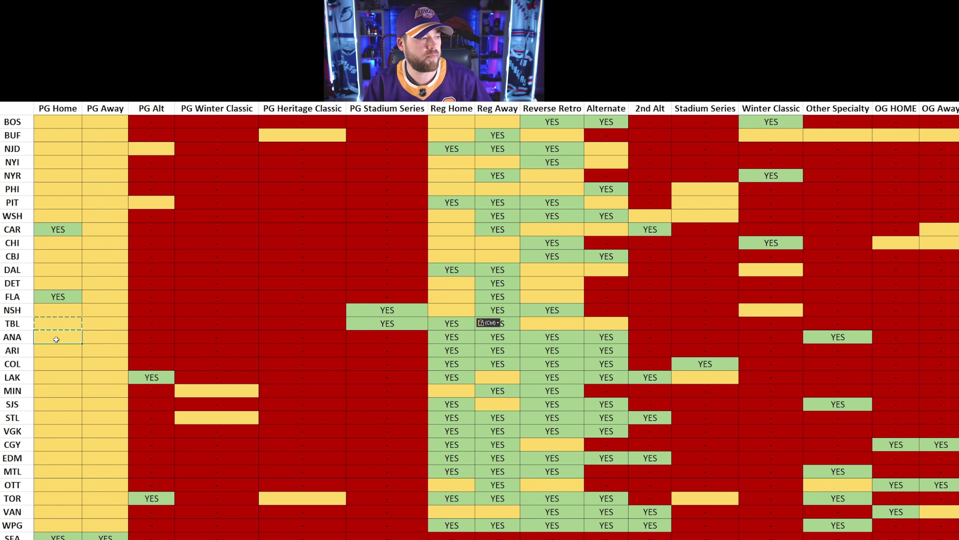
key("ctrl+c")
left_click(395, 321)
key("ctrl+v")
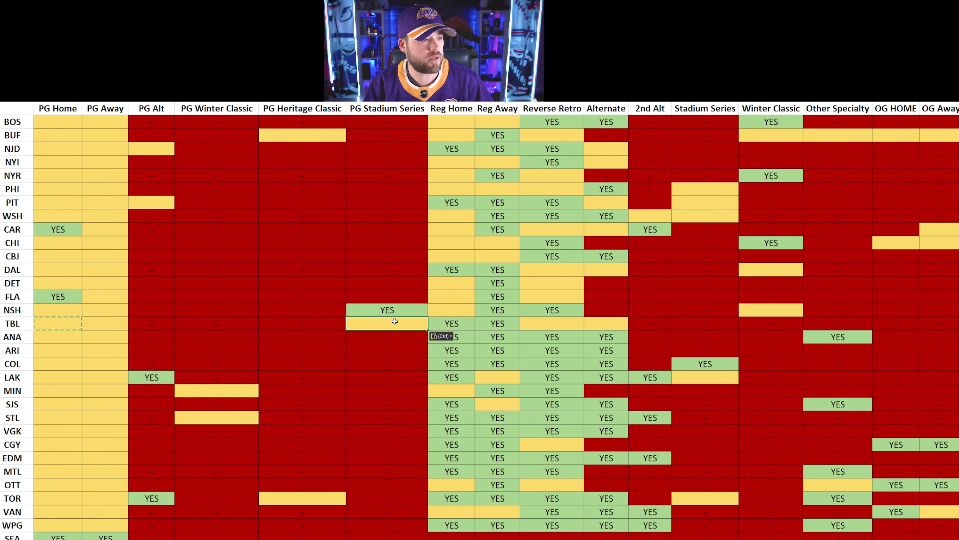
left_click(455, 323)
key("ctrl+v")
left_click(499, 323)
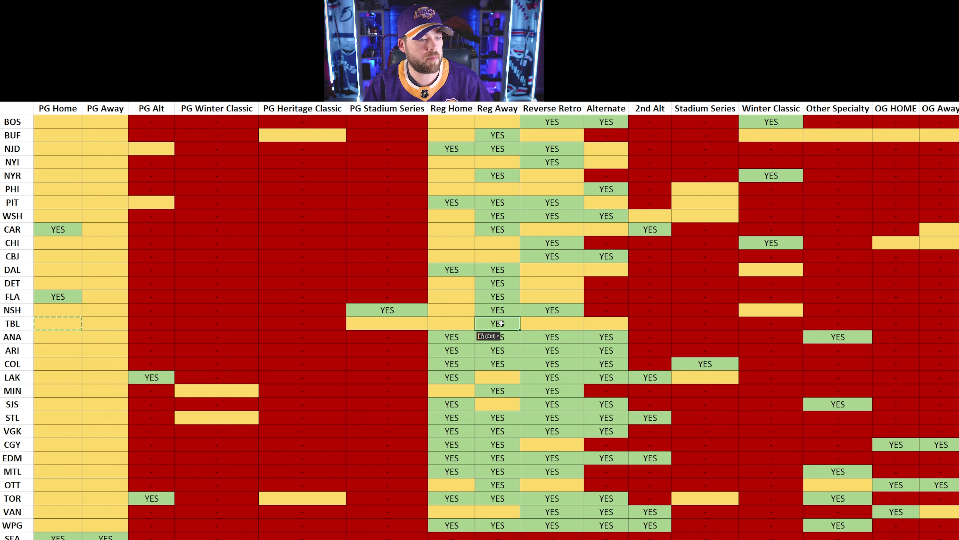
Copy ANA's blank yellow PG Home cell over the YES entries in its Reg Home and Reg Away cells.
left_click(57, 334)
key("ctrl+c")
left_click(459, 338)
key("ctrl+v")
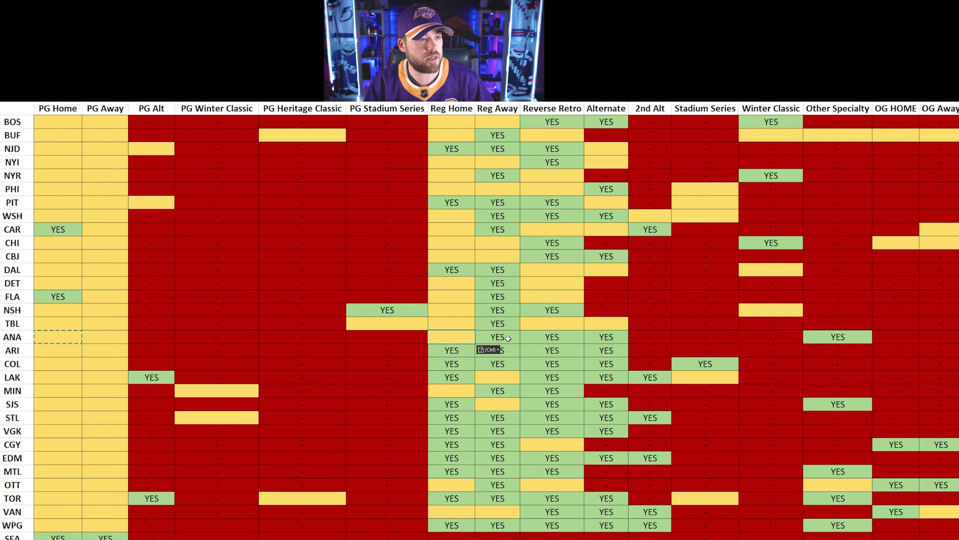
left_click(63, 339)
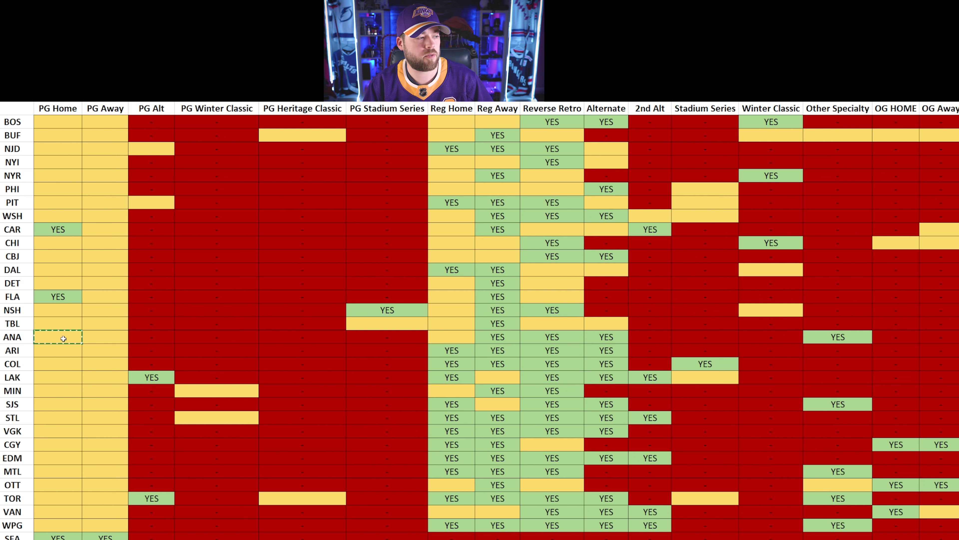
left_click(500, 336)
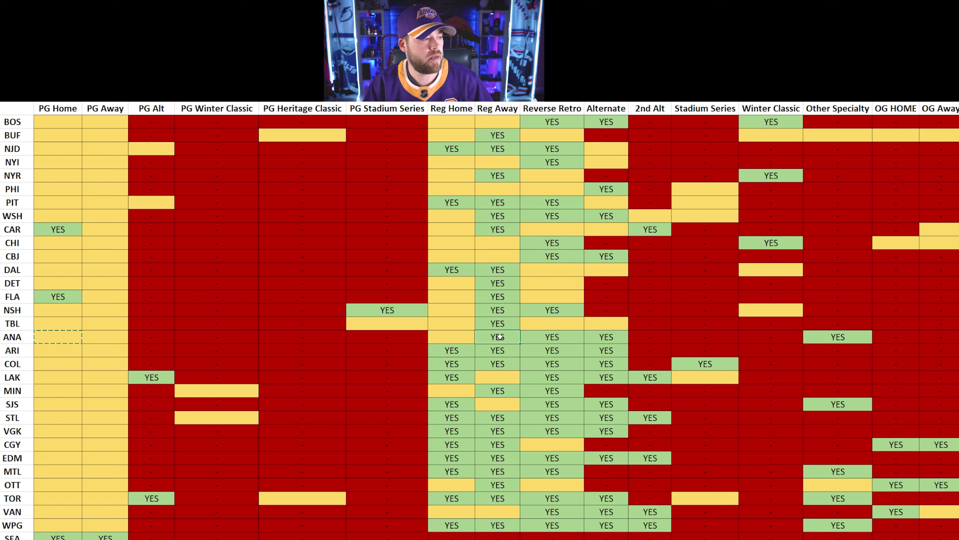
key("ctrl+v")
left_click(556, 339)
left_click(610, 337)
left_click(850, 340)
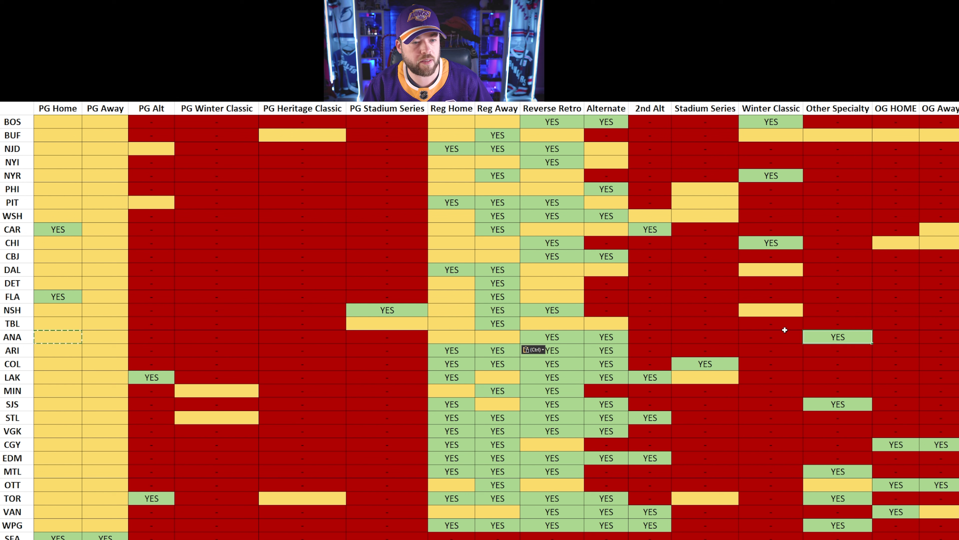
Copy ARI's blank yellow PG Home cell over the YES in its Reg Home cell.
left_click(65, 349)
key("ctrl+c")
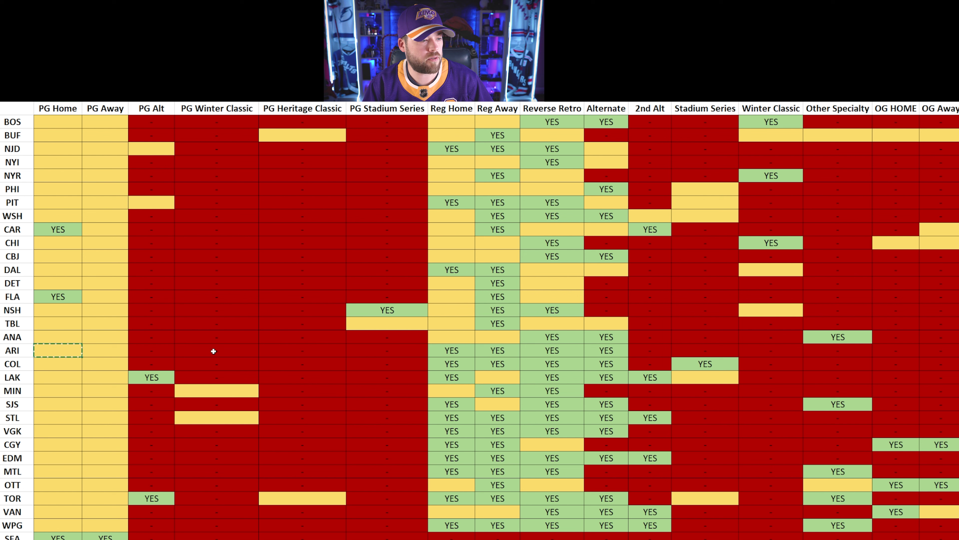
left_click(452, 350)
key("ctrl+v")
left_click(497, 350)
left_click(549, 352)
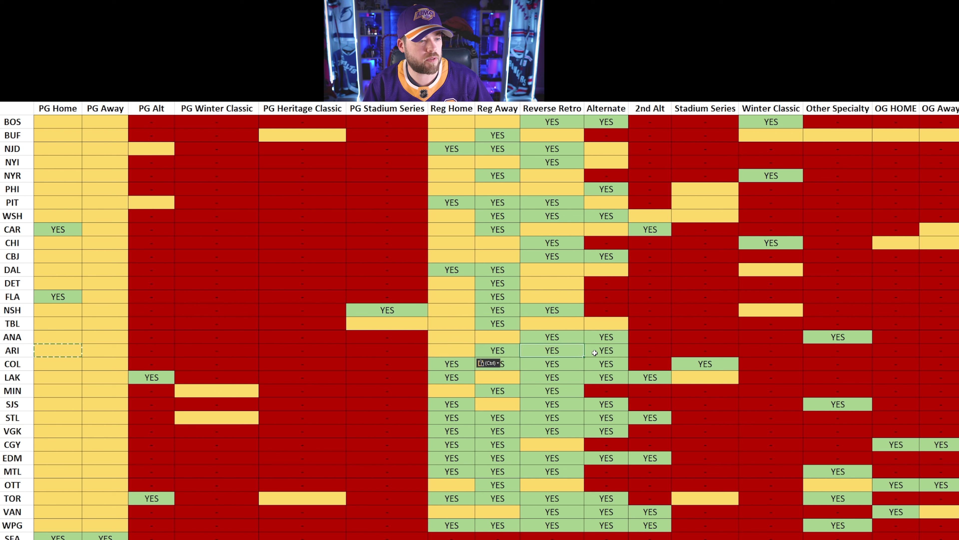
left_click(606, 352)
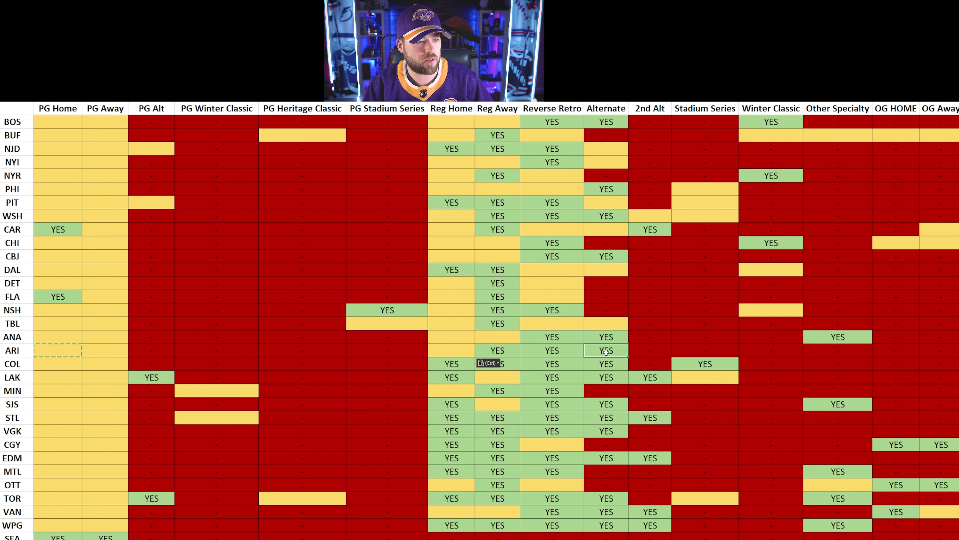
Copy COL's blank yellow PG Home cell over the YES entries in its Reverse Retro and Stadium Series cells.
left_click(49, 364)
key("ctrl+c")
left_click(437, 368)
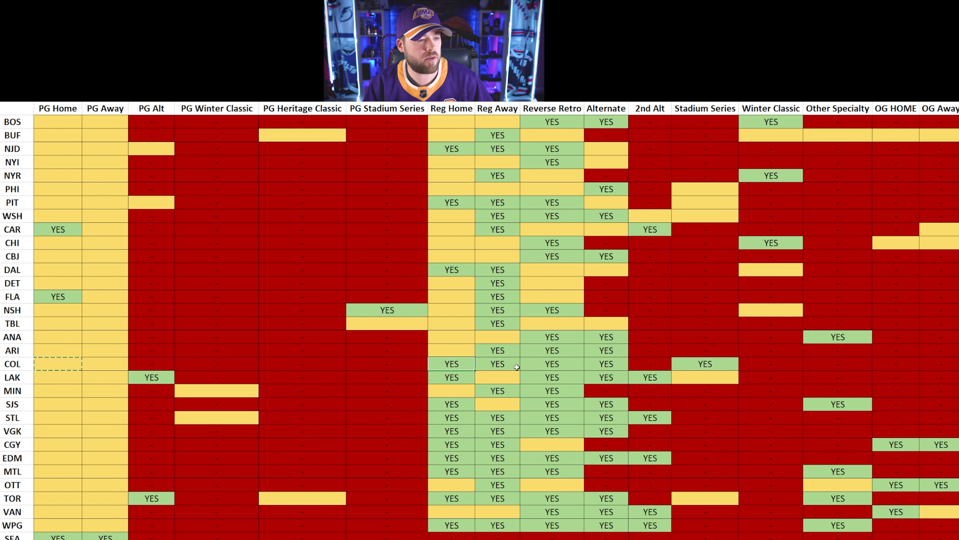
left_click(505, 367)
left_click(551, 366)
key("ctrl+v")
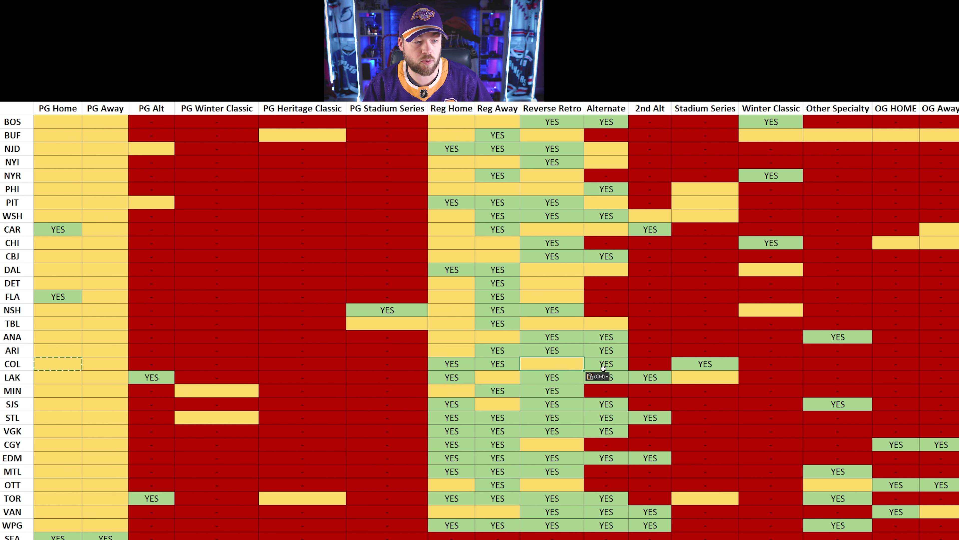
left_click(611, 365)
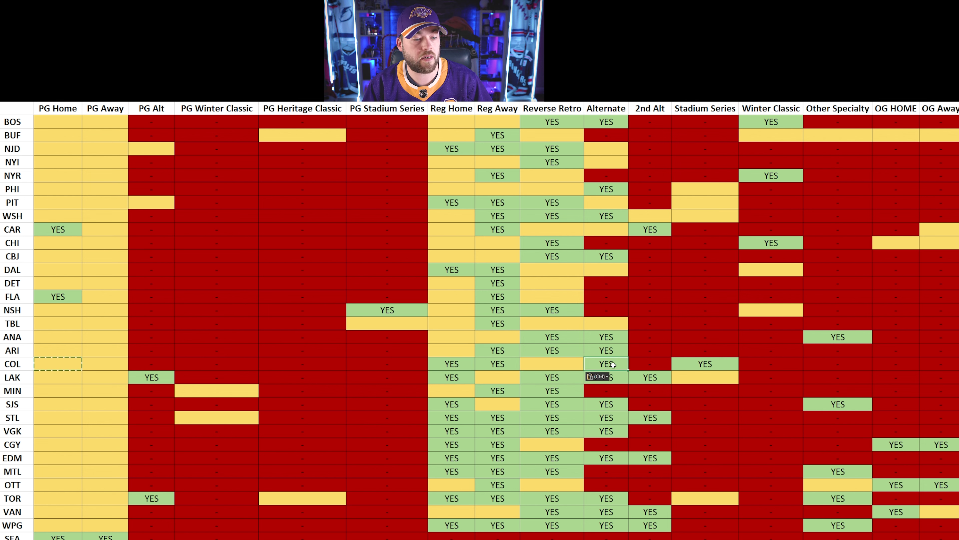
left_click(717, 365)
key("ctrl+v")
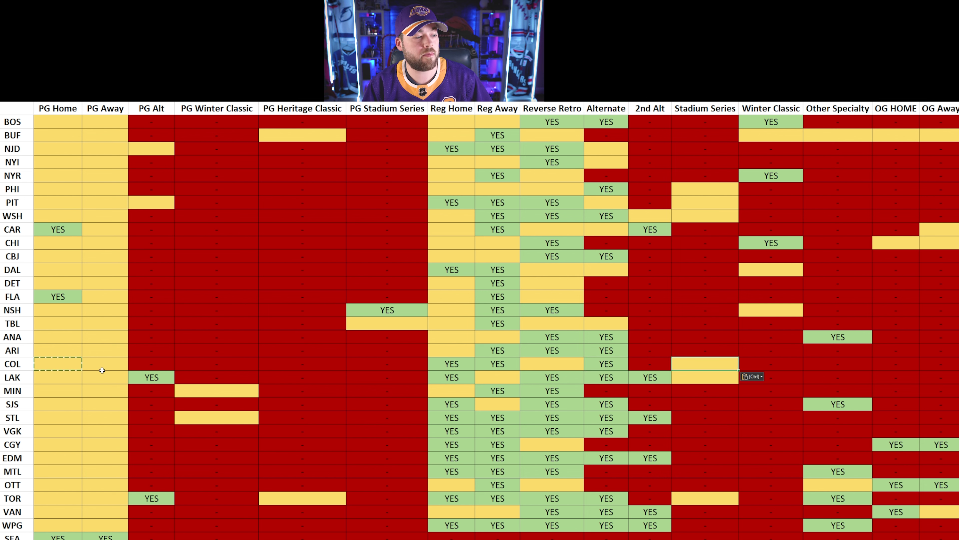
Copy LAK's blank yellow PG Home cell over the YES in its Alternate cell.
left_click(62, 380)
key("ctrl+c")
left_click(153, 380)
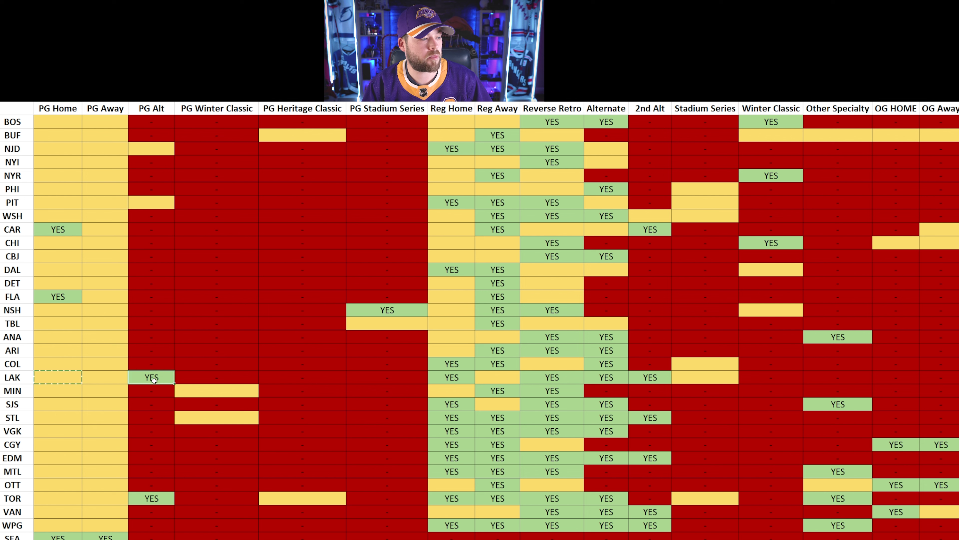
left_click(457, 377)
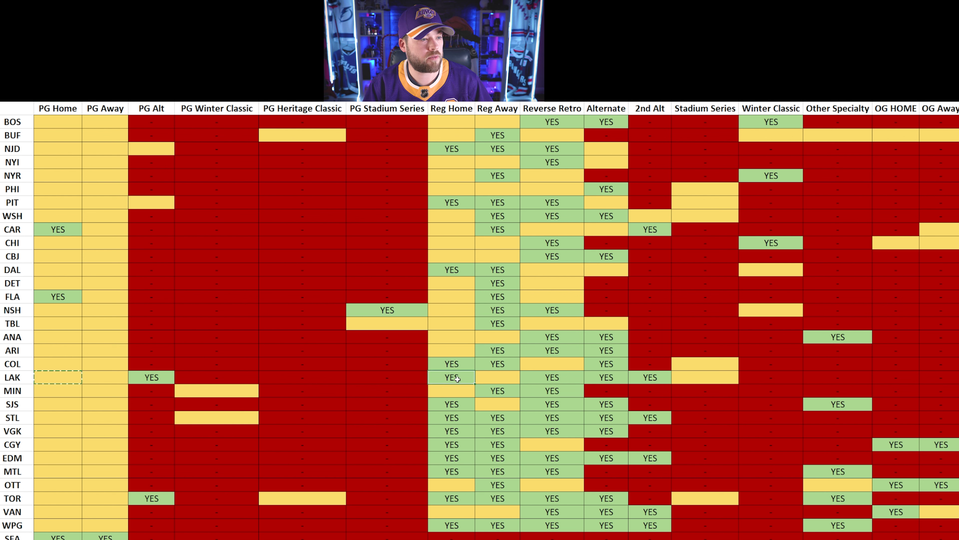
left_click(553, 378)
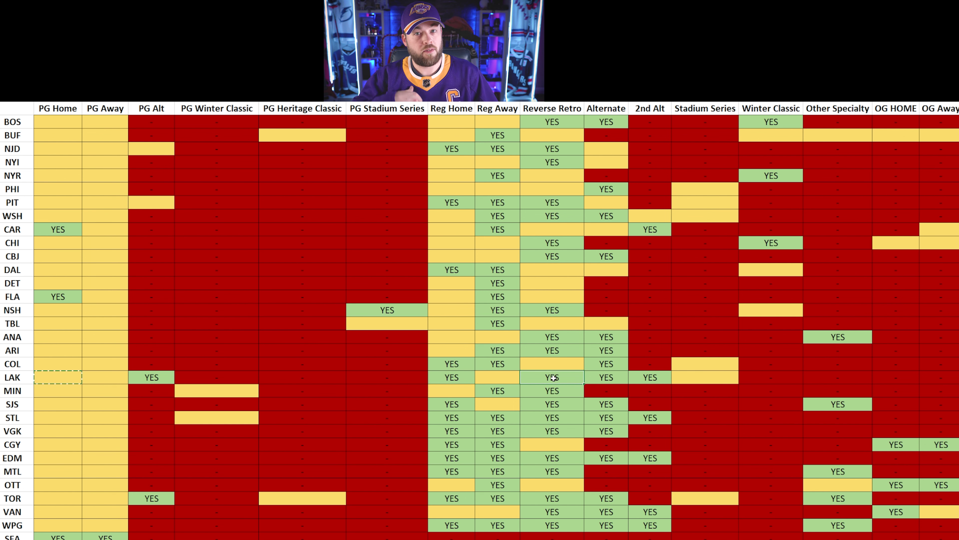
left_click(601, 376)
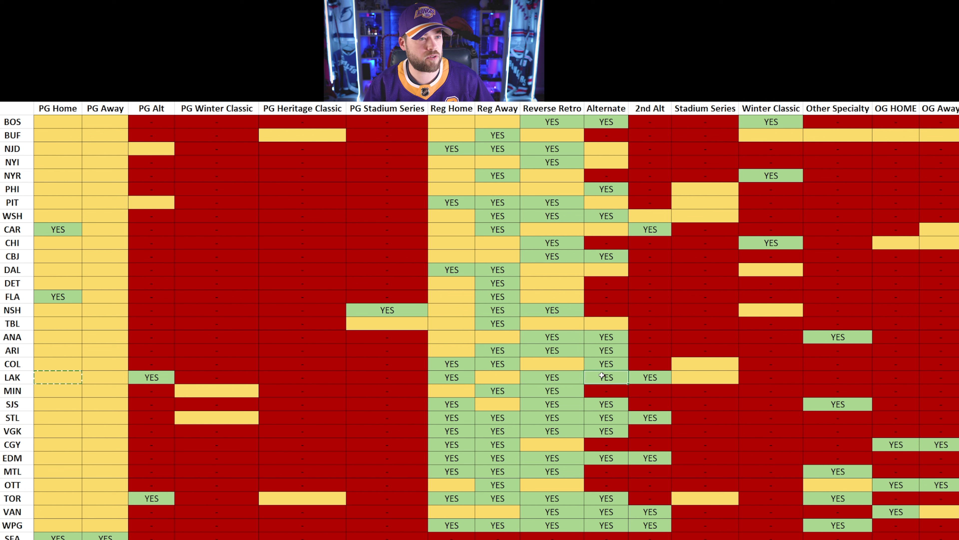
key("ctrl+v")
left_click(646, 378)
Copy MIN's blank yellow PG Home cell and check MIN's Reg Away and Reverse Retro entries.
left_click(59, 391)
key("ctrl+c")
left_click(499, 390)
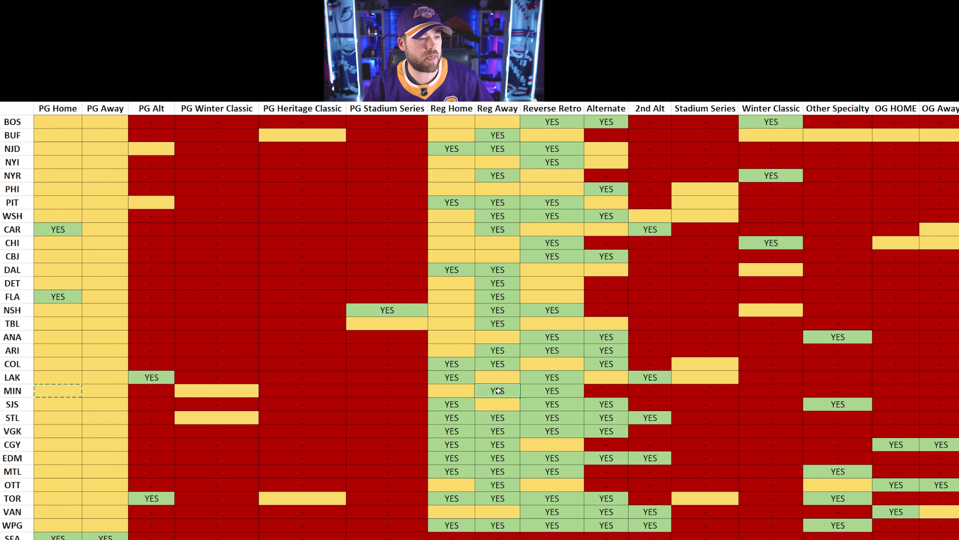
left_click(559, 391)
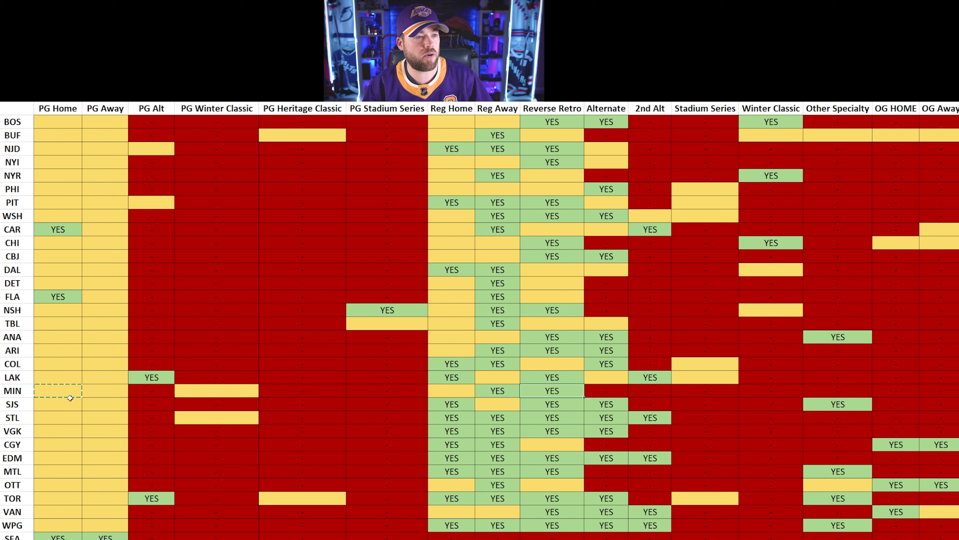
Copy SJS's blank yellow PG Home cell over the YES entries in its Alternate and Other Specialty cells.
left_click(55, 405)
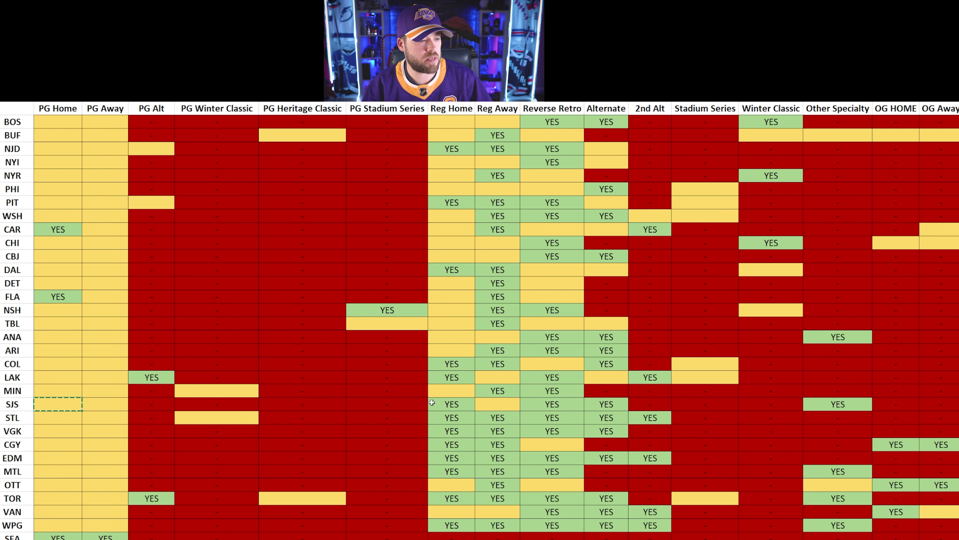
left_click(451, 404)
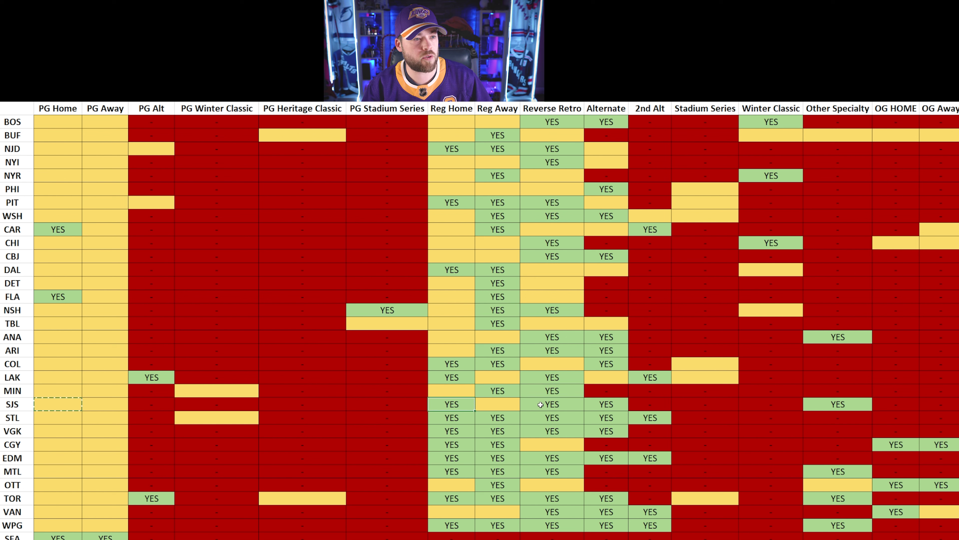
left_click(616, 405)
key("ctrl+v")
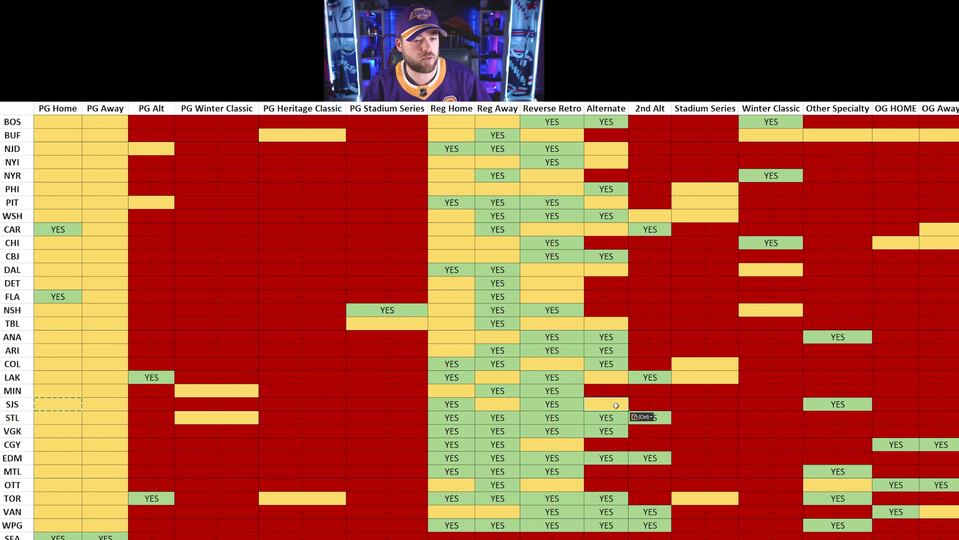
left_click(836, 405)
key("ctrl+v")
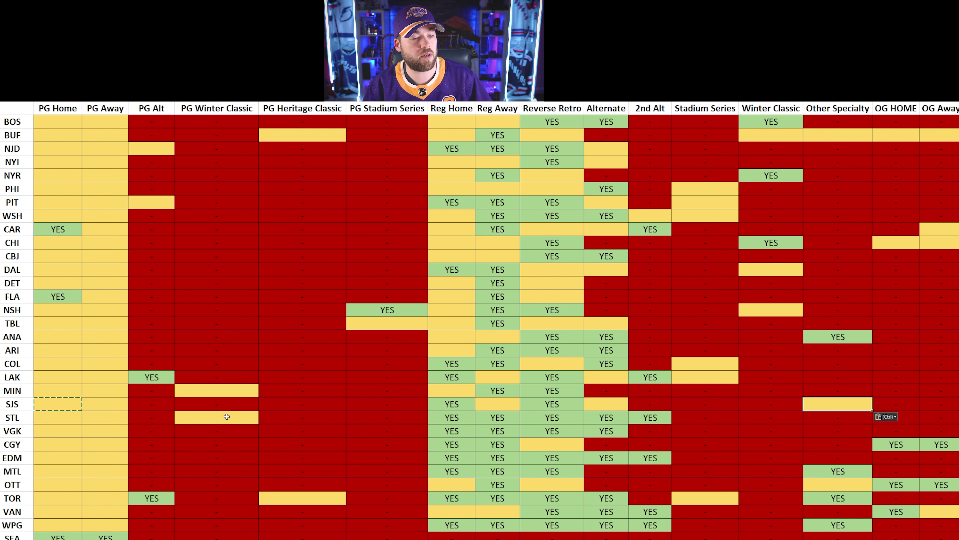
Copy STL's blank yellow PG Home cell over the YES entries in its Reg Home and Reverse Retro cells.
left_click(58, 416)
key("ctrl+c")
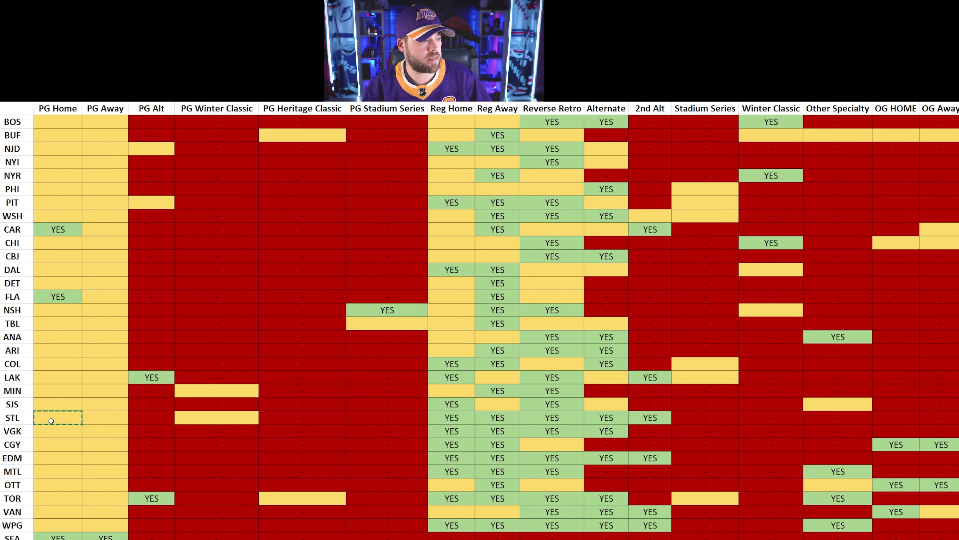
left_click(462, 416)
key("ctrl+v")
left_click(555, 418)
key("ctrl+v")
left_click(616, 419)
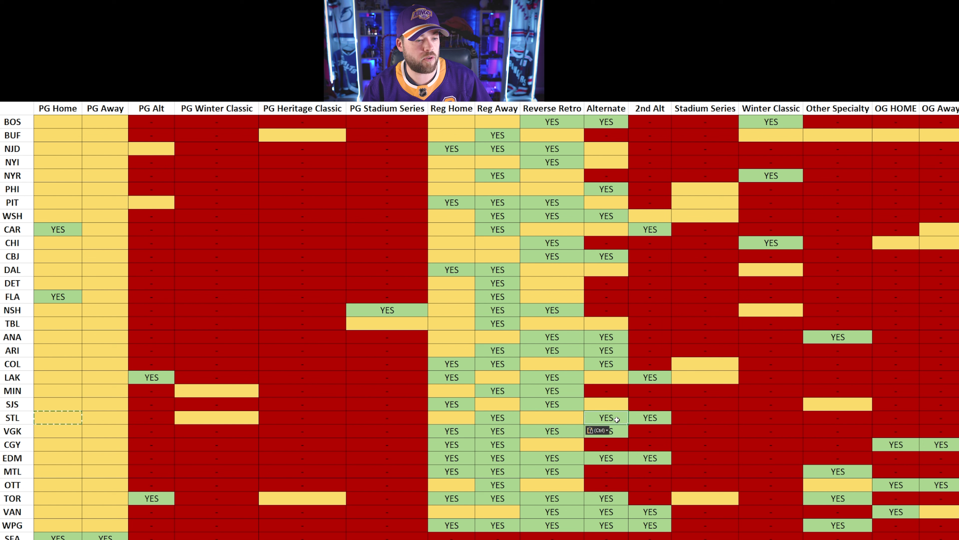
left_click(664, 419)
Copy CGY's blank yellow PG Home cell over the YES entries in its OG HOME and OG Away cells.
left_click(49, 434)
key("ctrl+c")
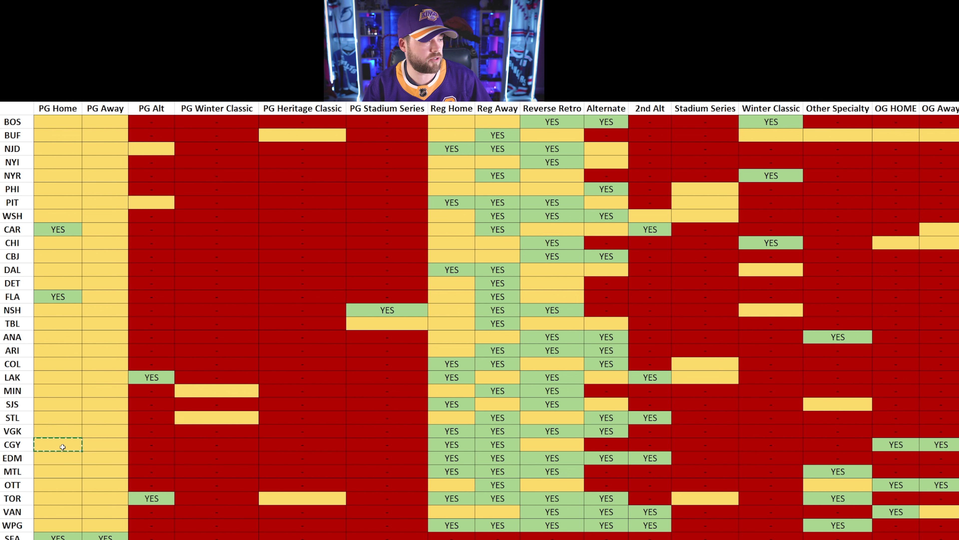
left_click(453, 445)
left_click(489, 445)
left_click(908, 446)
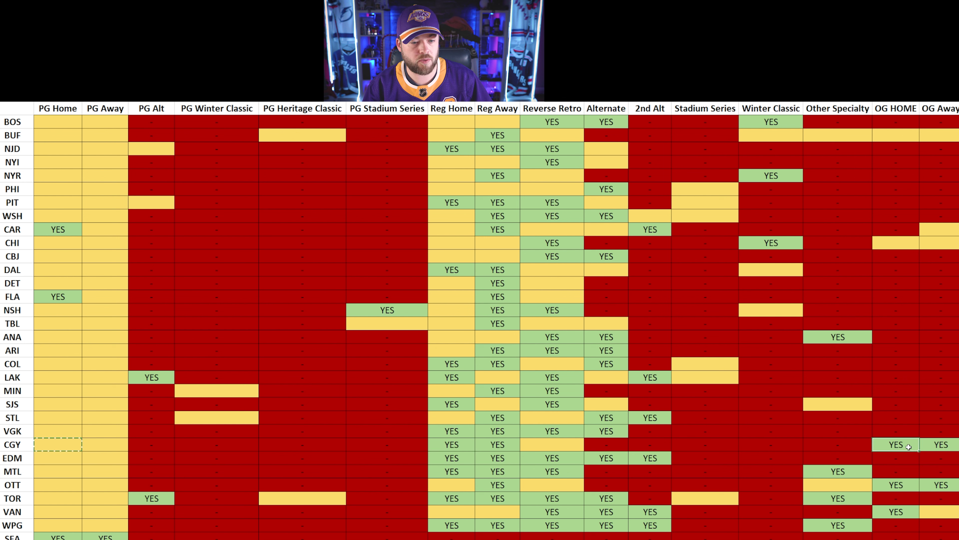
key("ctrl+v")
left_click(936, 444)
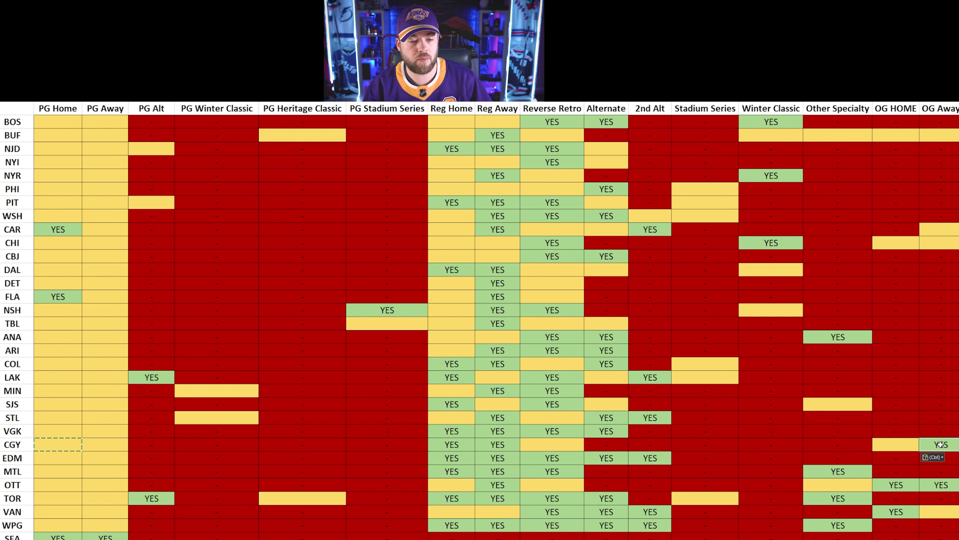
key("ctrl+v")
Copy EDM's blank yellow PG Home cell over the YES entries in its Reg Home and Reverse Retro cells.
left_click(53, 458)
key("ctrl+c")
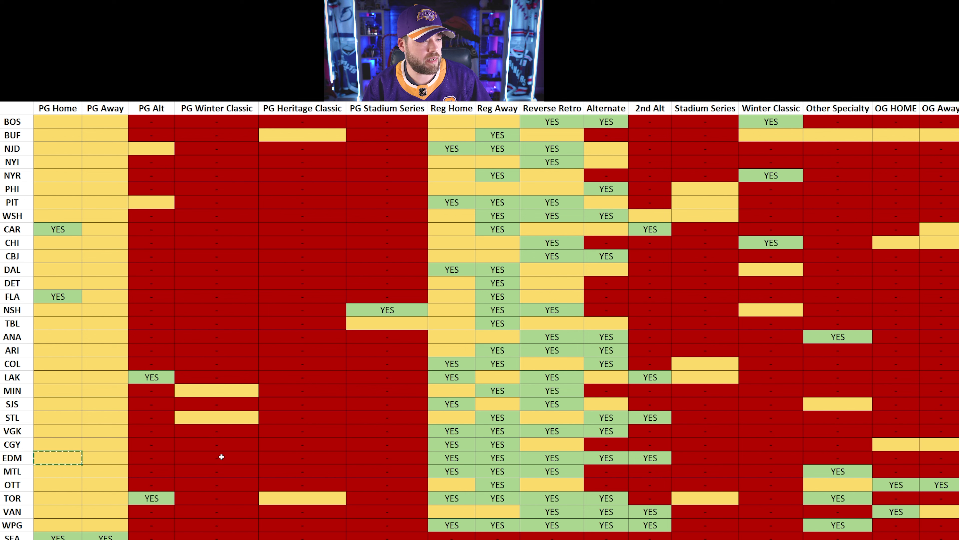
left_click(450, 459)
key("ctrl+v")
left_click(513, 458)
left_click(564, 460)
key("ctrl+v")
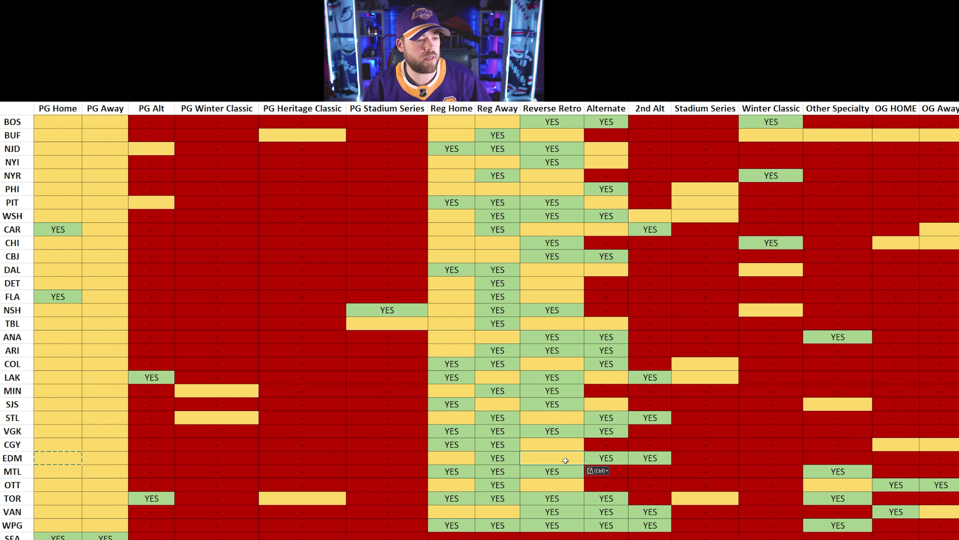
Copy EDM's blank yellow Reverse Retro cell over the YES in its Alternate cell.
left_click(613, 459)
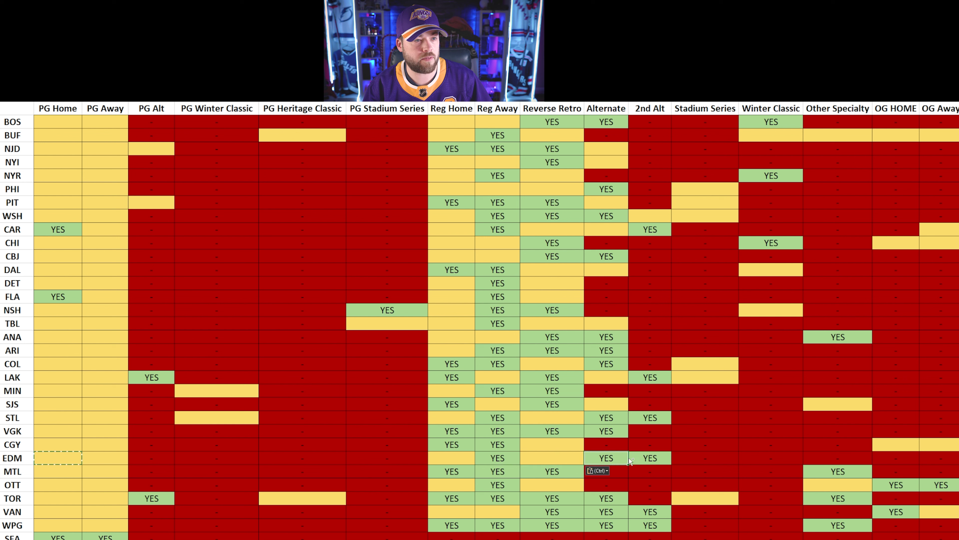
key("ctrl+c")
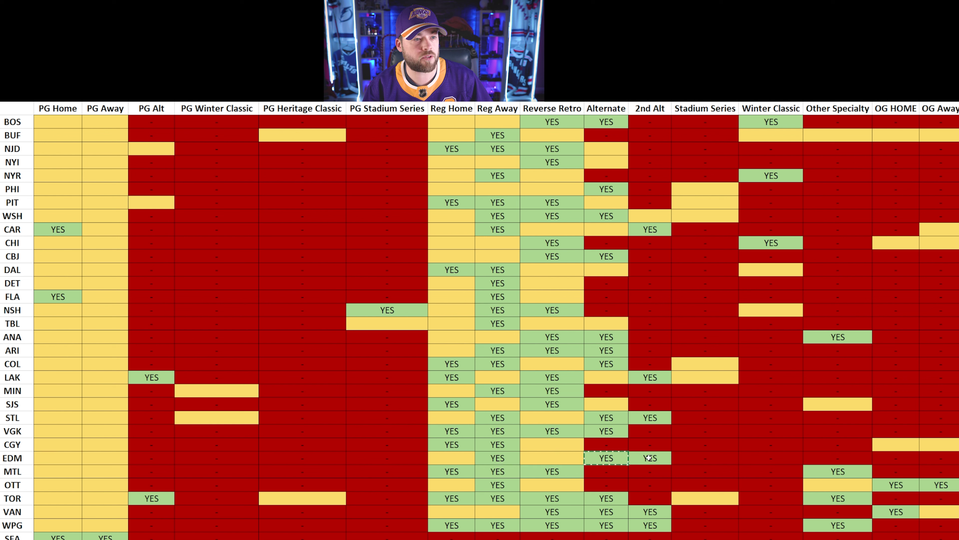
left_click(573, 456)
left_click(606, 458)
key("Delete")
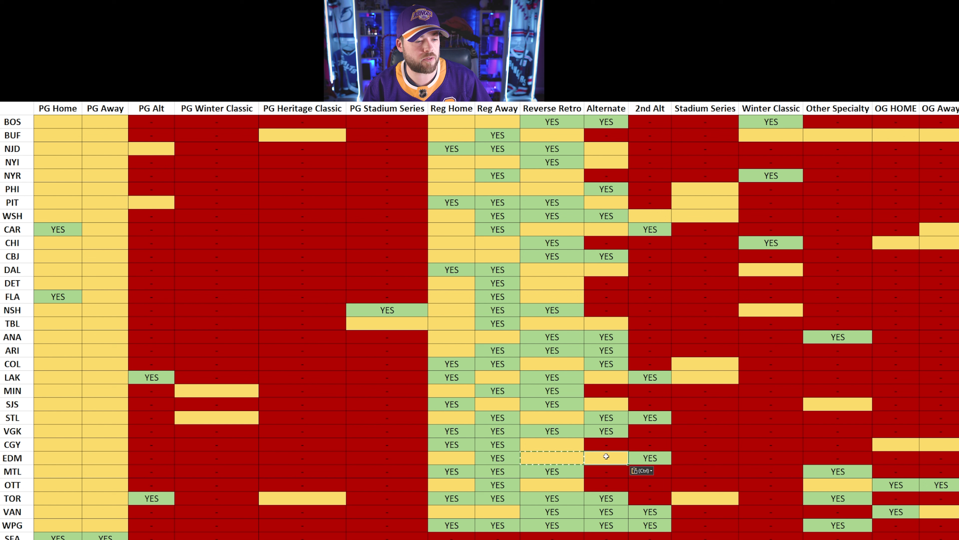
Copy MTL's blank yellow PG Home cell over the YES in its Other Specialty cell.
left_click(52, 470)
key("ctrl+c")
left_click(451, 472)
left_click(838, 472)
key("ctrl+v")
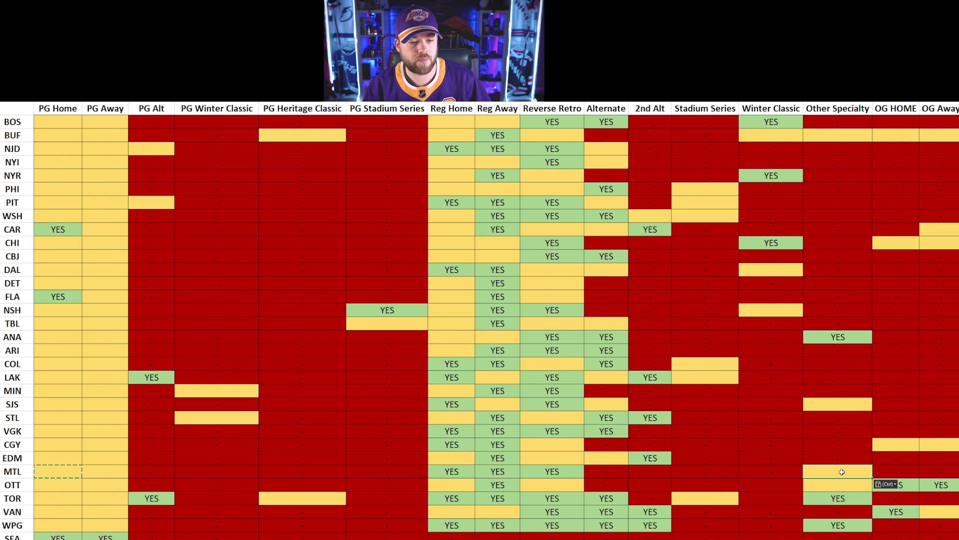
left_click(61, 485)
key("ctrl+c")
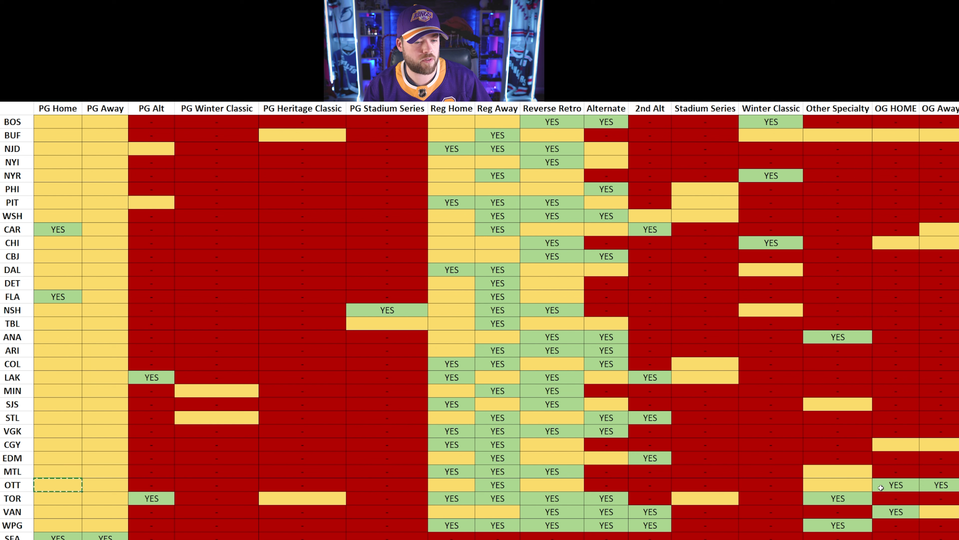
left_click(929, 484)
key("ctrl+c")
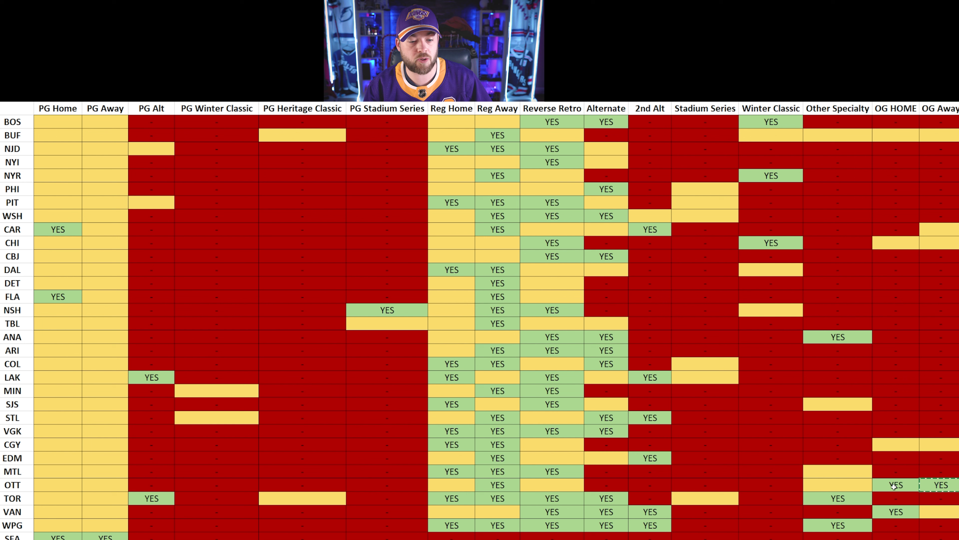
Copy OTT's blank yellow PG Away cell over the YES in its OG Away cell.
left_click(101, 485)
key("ctrl+c")
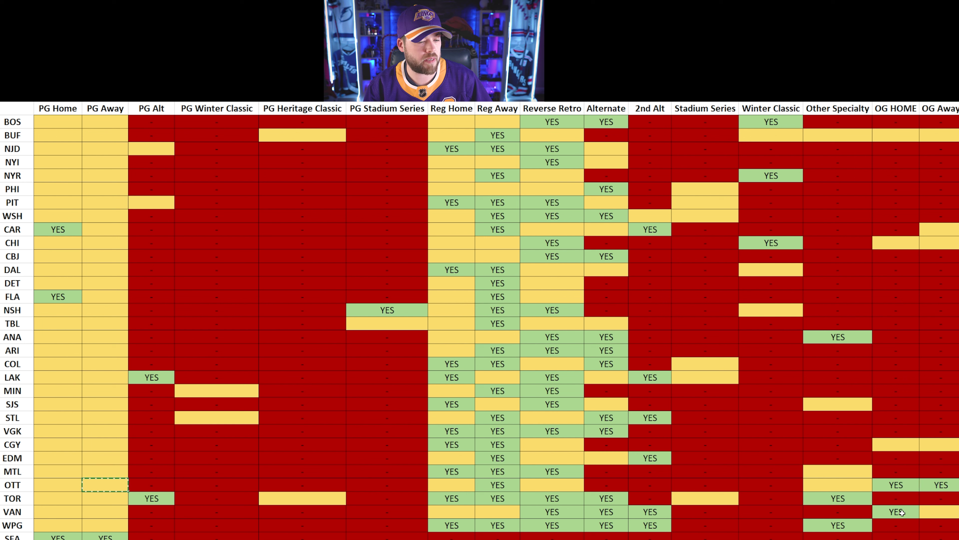
left_click(937, 485)
key("ctrl+v")
Copy TOR's blank yellow PG Home cell over the YES entries in its PG Alt and Reg Home cells.
left_click(59, 498)
key("ctrl+c")
left_click(163, 499)
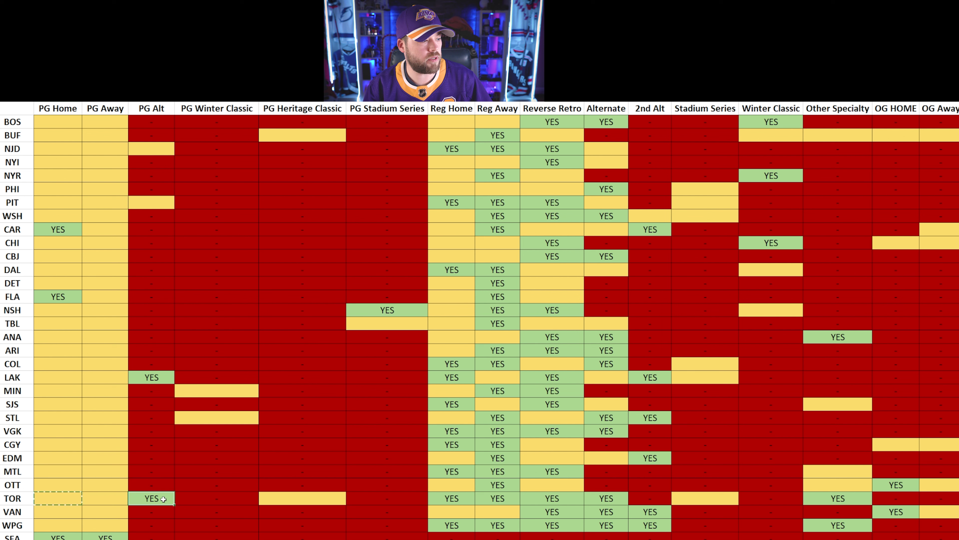
key("ctrl+v")
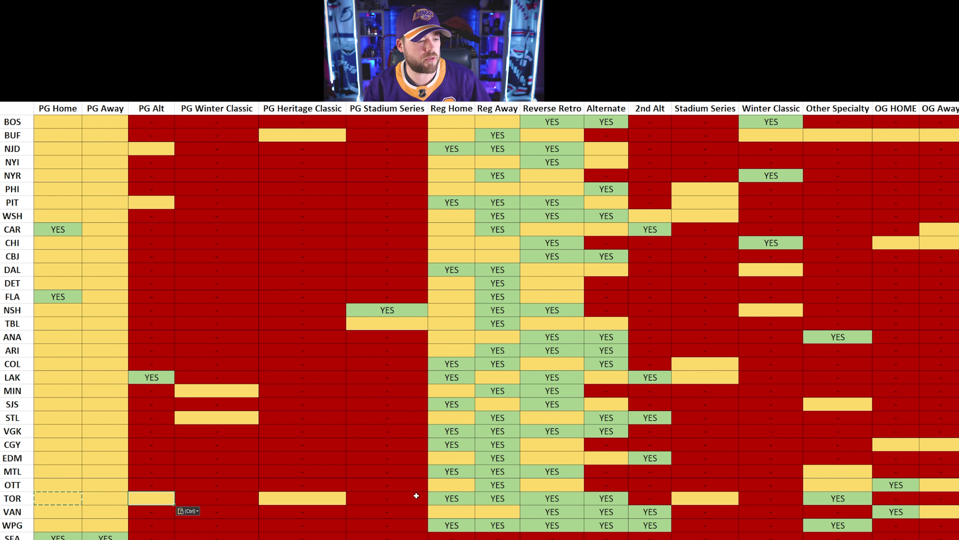
left_click(452, 497)
key("ctrl+v")
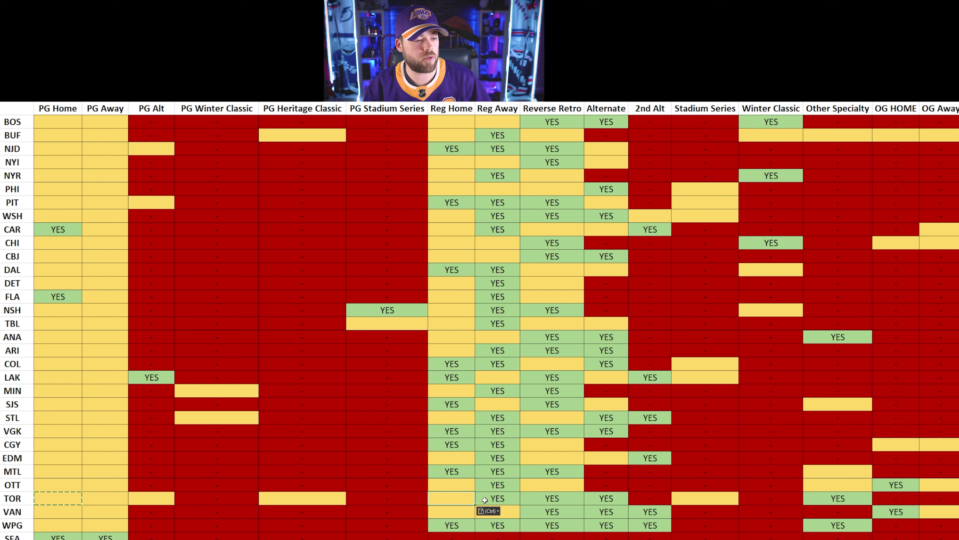
Paste the copied blank yellow cell over the YES entries in TOR's Reg Away and Other Specialty cells.
left_click(505, 499)
key("ctrl+v")
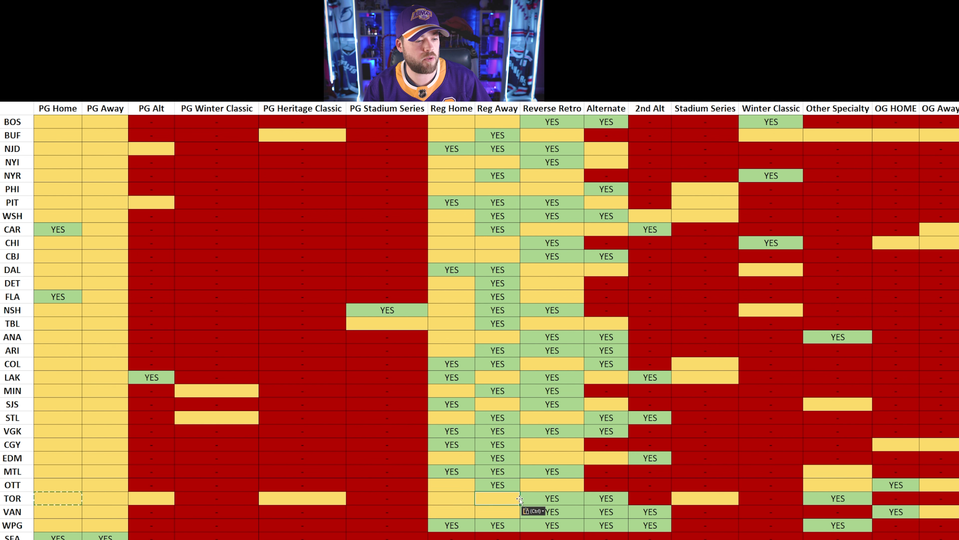
left_click(551, 499)
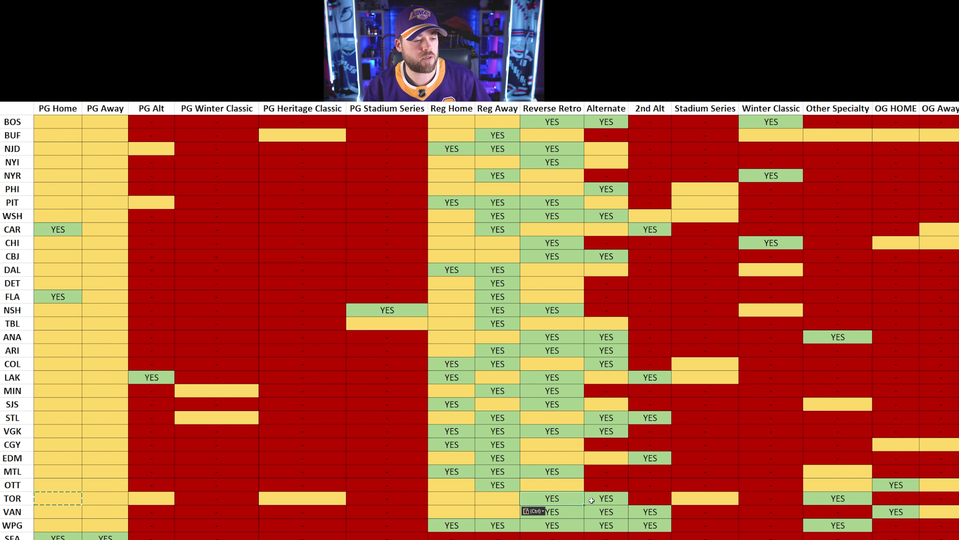
left_click(597, 499)
left_click(831, 498)
key("ctrl+v")
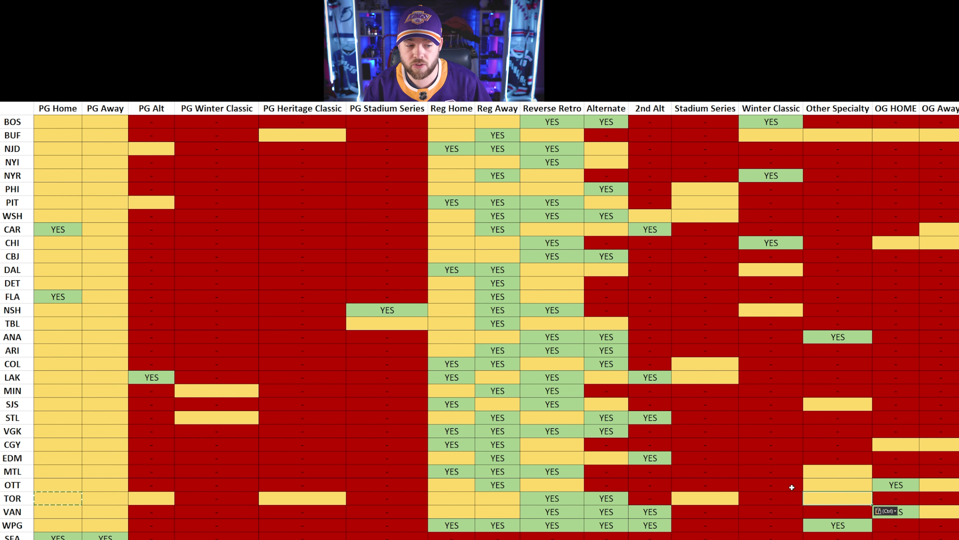
Paste TOR's blank yellow PG Home cell over the YES entries in VAN's OG HOME and 2nd Alt cells.
left_click(53, 499)
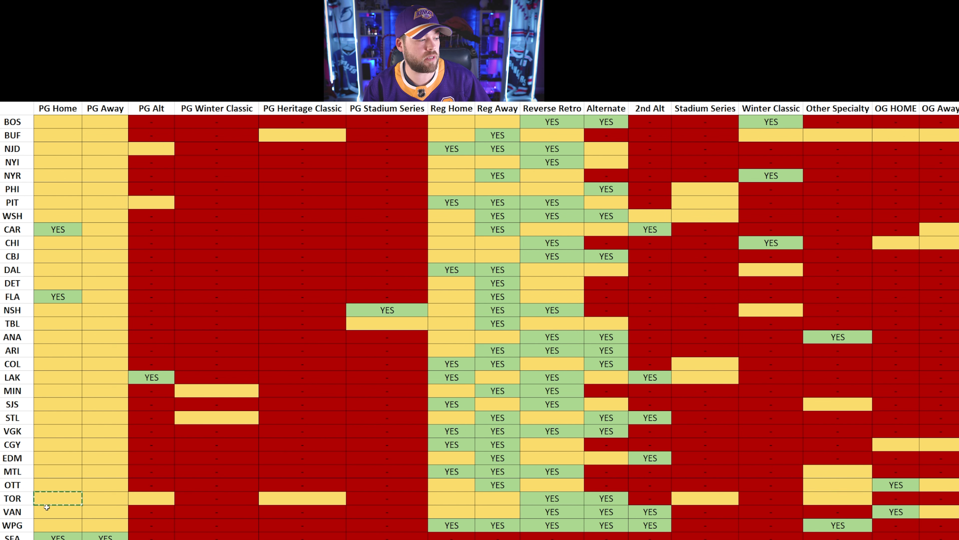
left_click(906, 512)
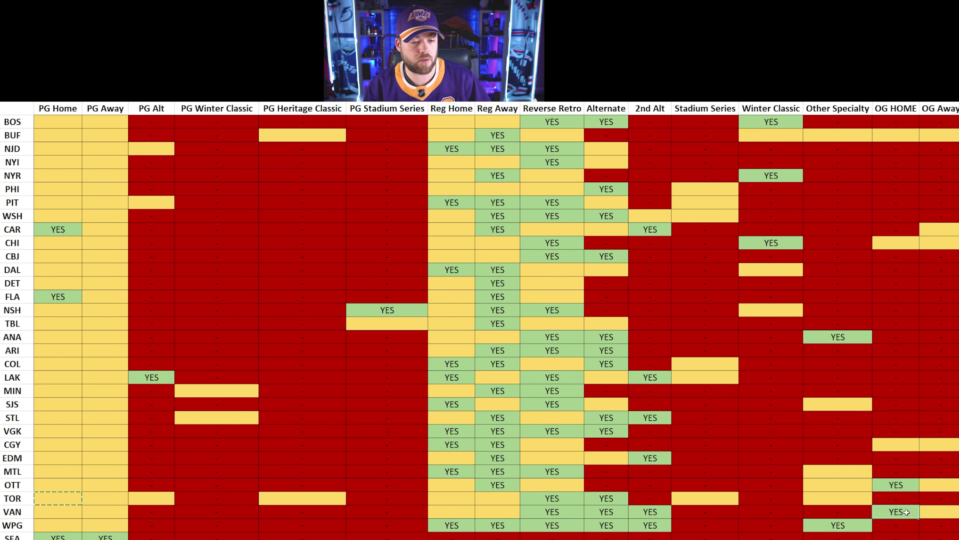
key("ctrl+v")
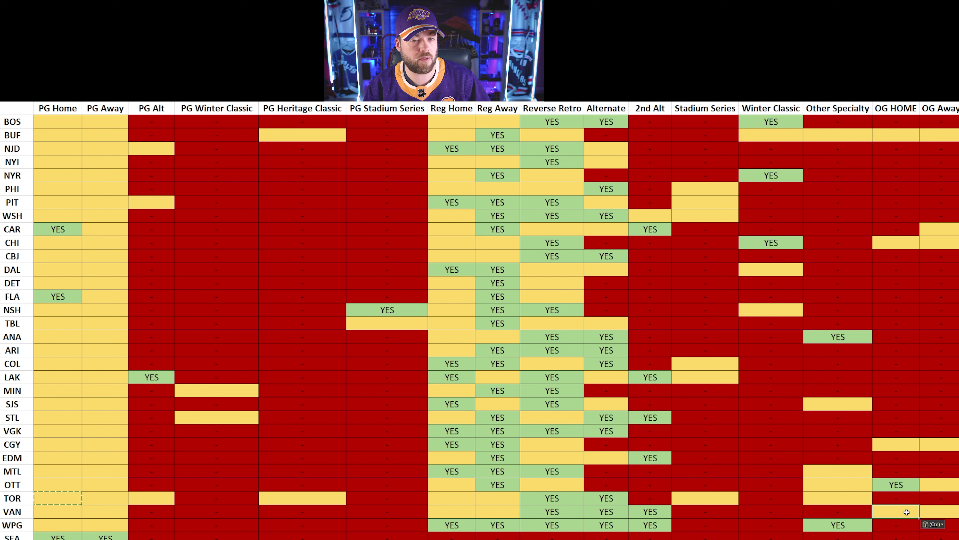
left_click(653, 512)
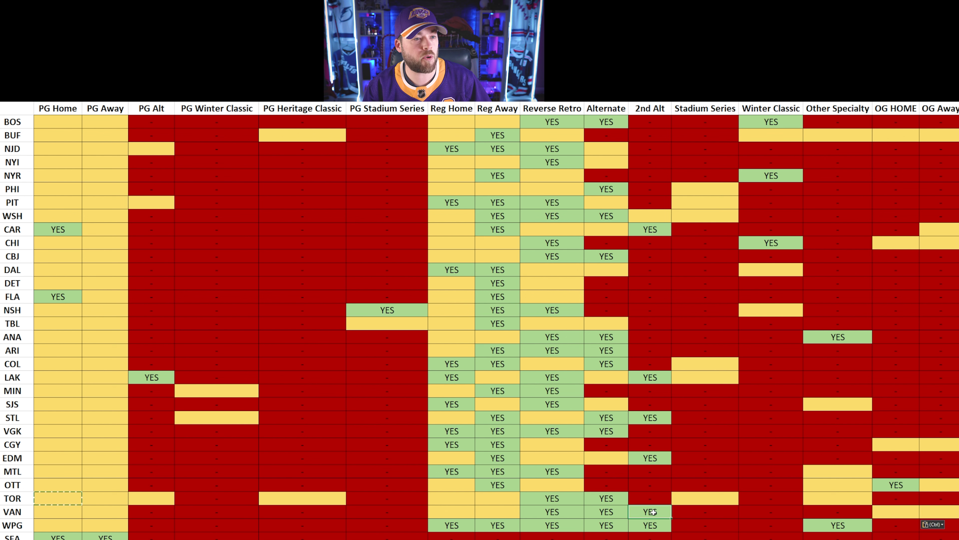
key("ctrl+v")
left_click(603, 512)
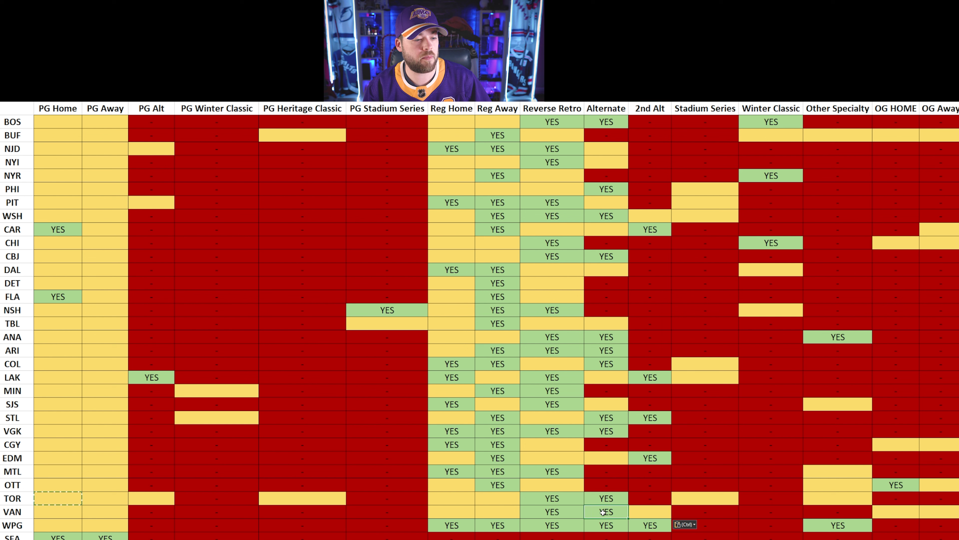
left_click(560, 515)
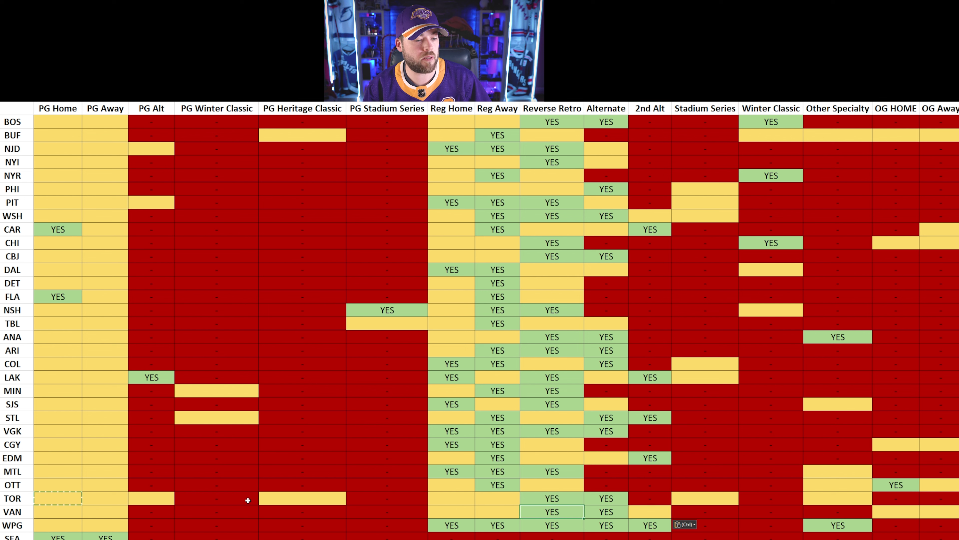
Copy WPG's blank yellow PG Home cell over the YES in its Reg Away cell.
left_click(48, 511)
key("ctrl+c")
left_click(44, 525)
key("ctrl+c")
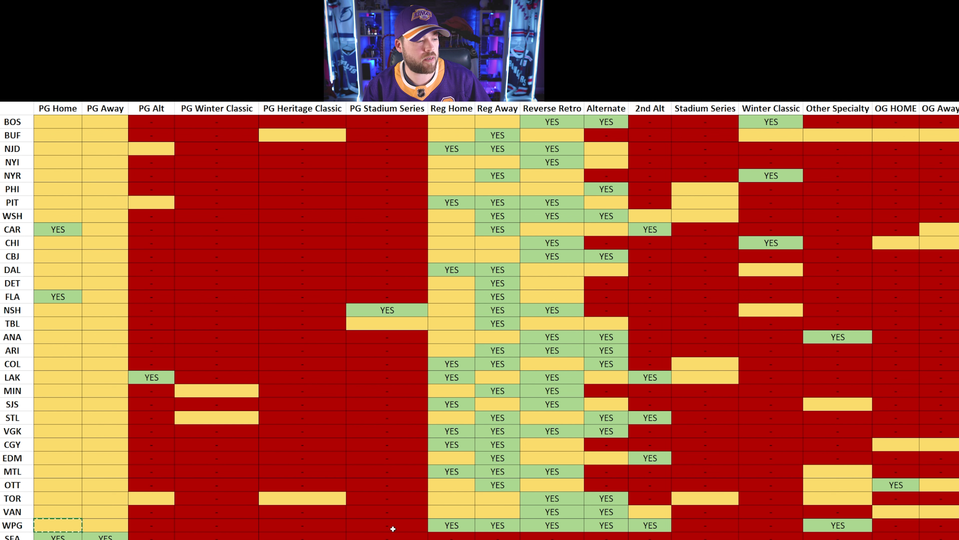
left_click(509, 526)
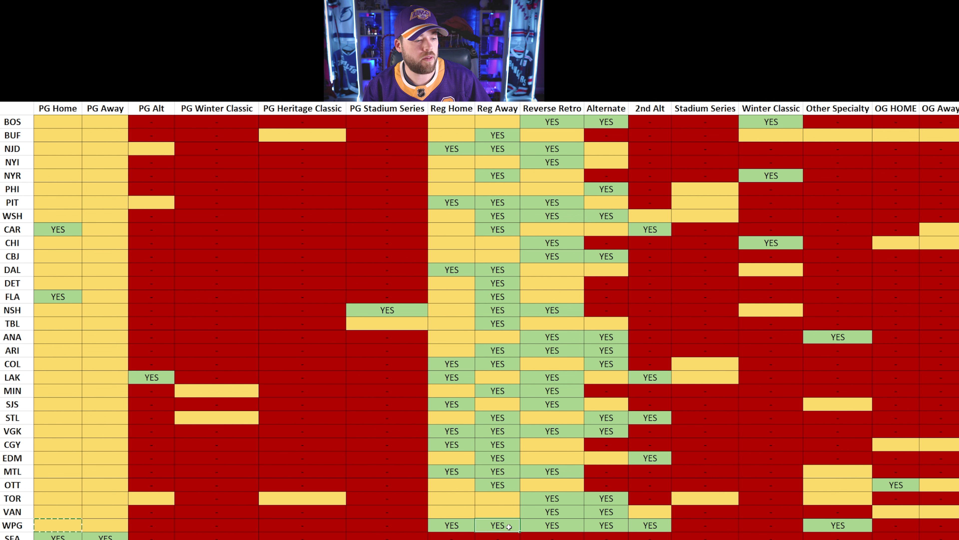
key("ctrl+v")
left_click(564, 526)
Copy WPG's blank yellow PG Away cell over the YES in its Alternate cell and clear the copy selection.
left_click(614, 525)
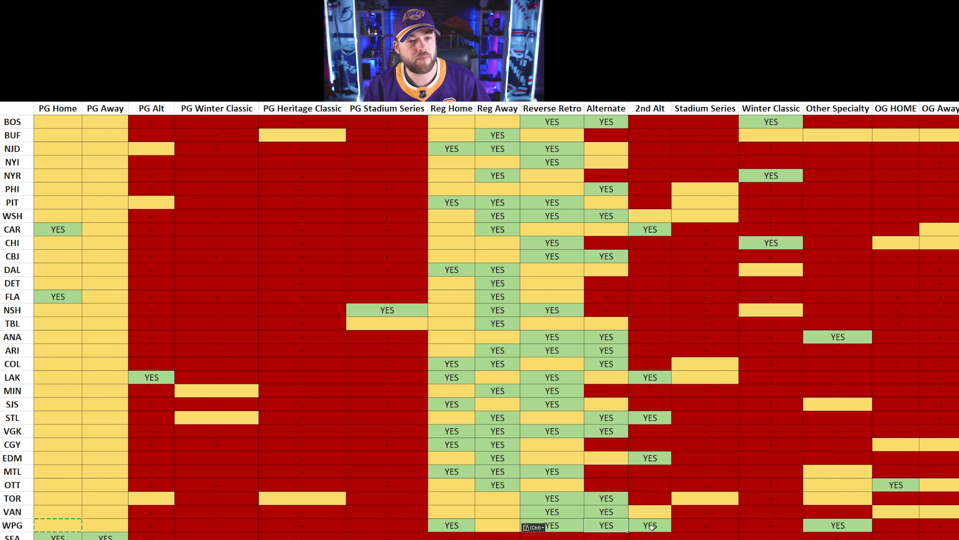
key("ctrl+c")
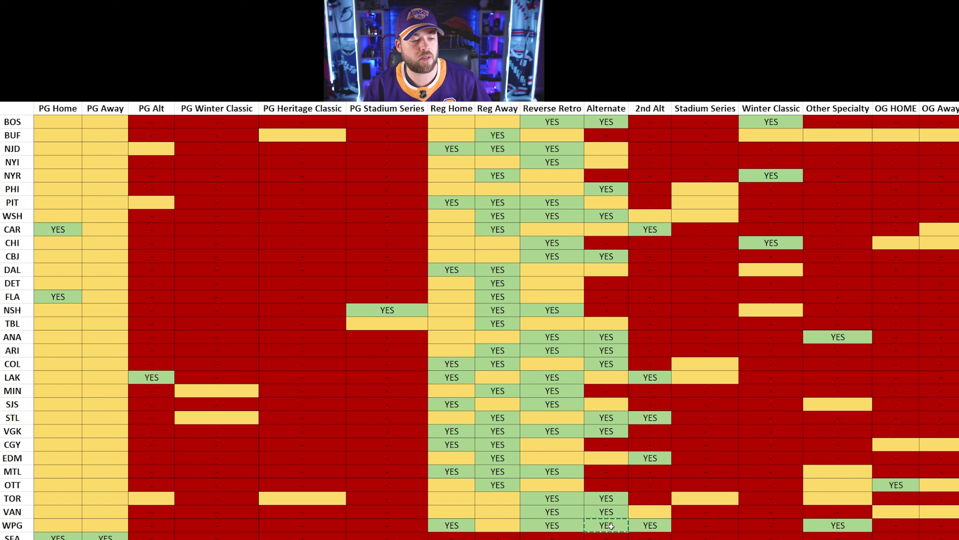
left_click(108, 525)
key("ctrl+c")
left_click(606, 525)
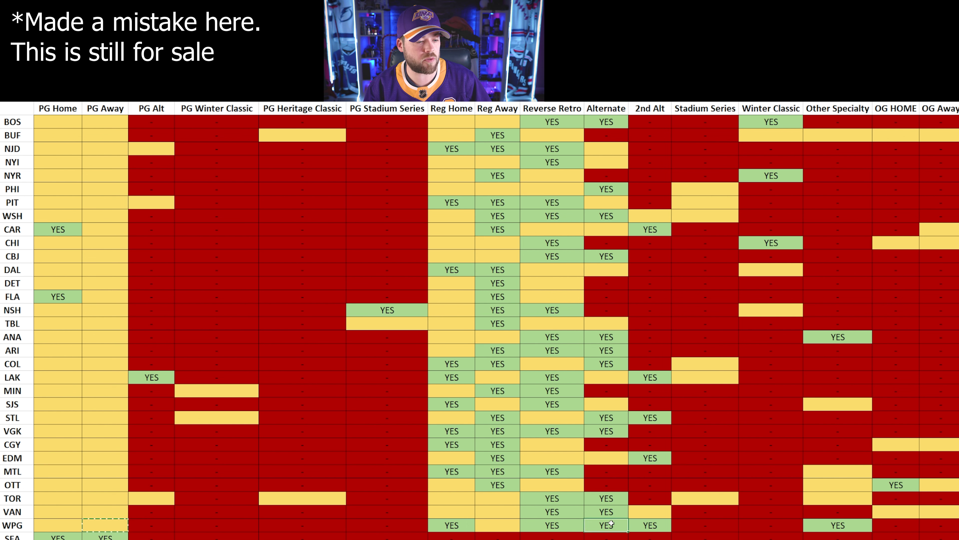
key("ctrl+v")
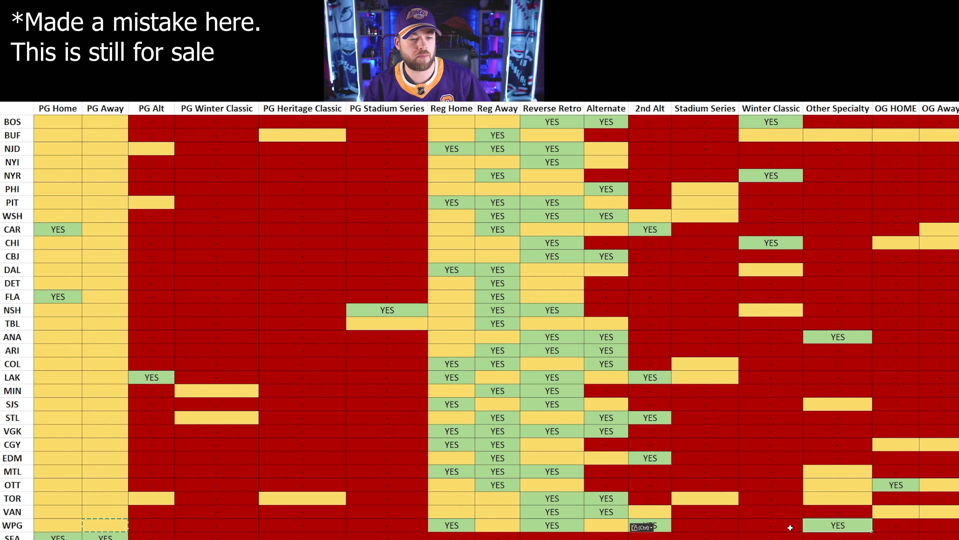
left_click(77, 359)
key("Escape")
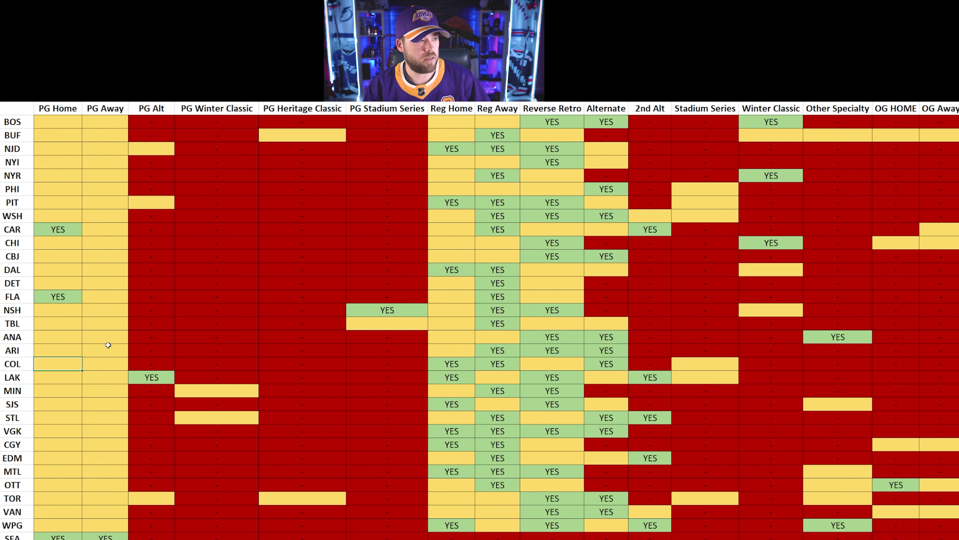
scroll(293, 355, "down", 2)
scroll(293, 354, "up", 2)
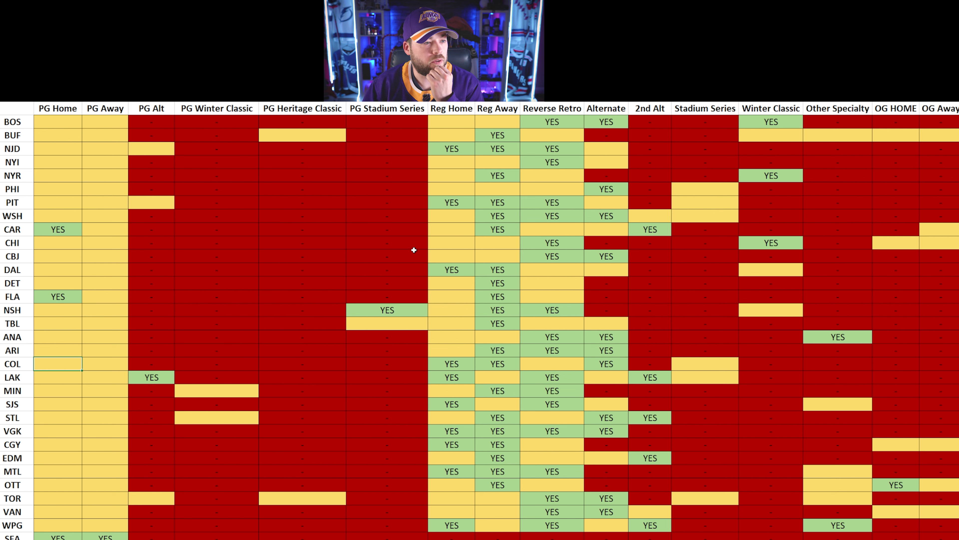
left_click(459, 219)
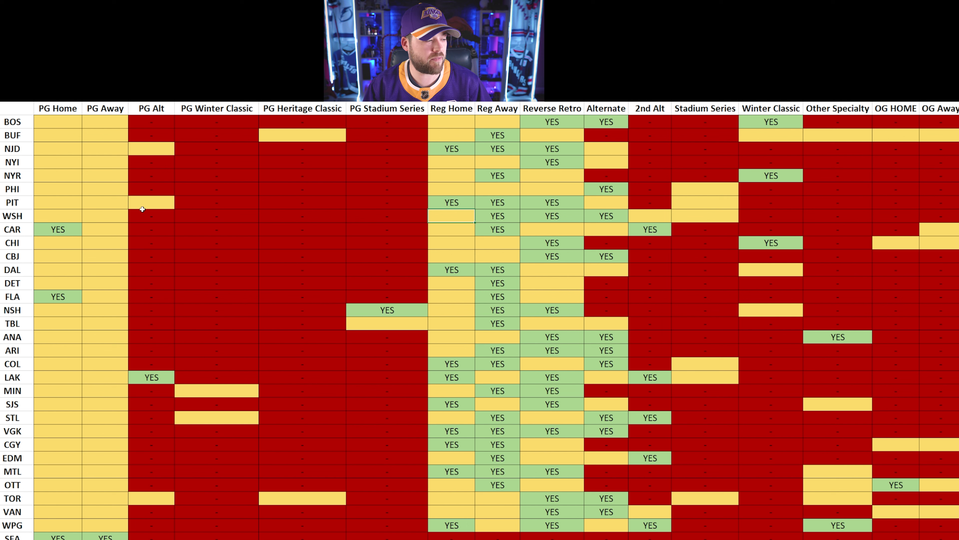
left_click(45, 159)
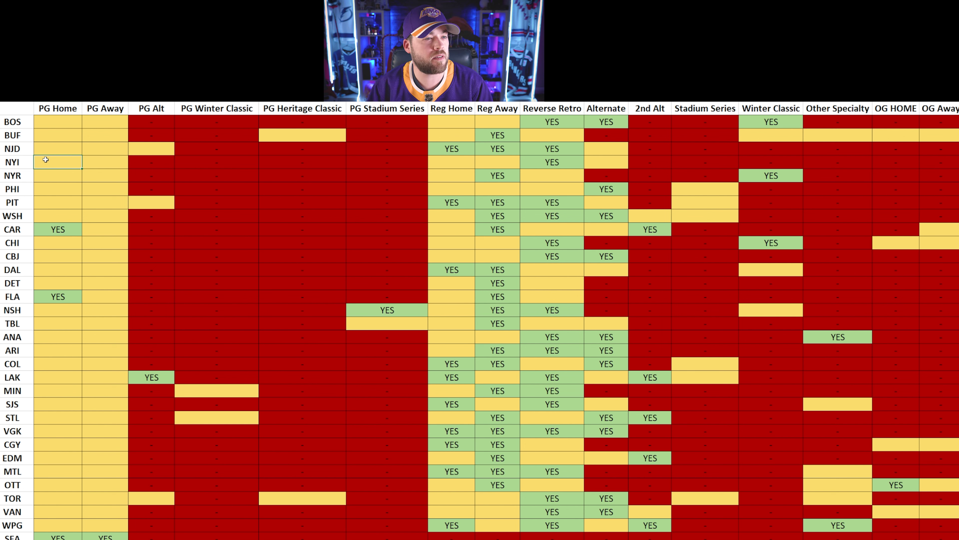
Review the remaining YES entries team by team, highlighting one full row at a time from BOS down to WPG.
left_click(11, 121)
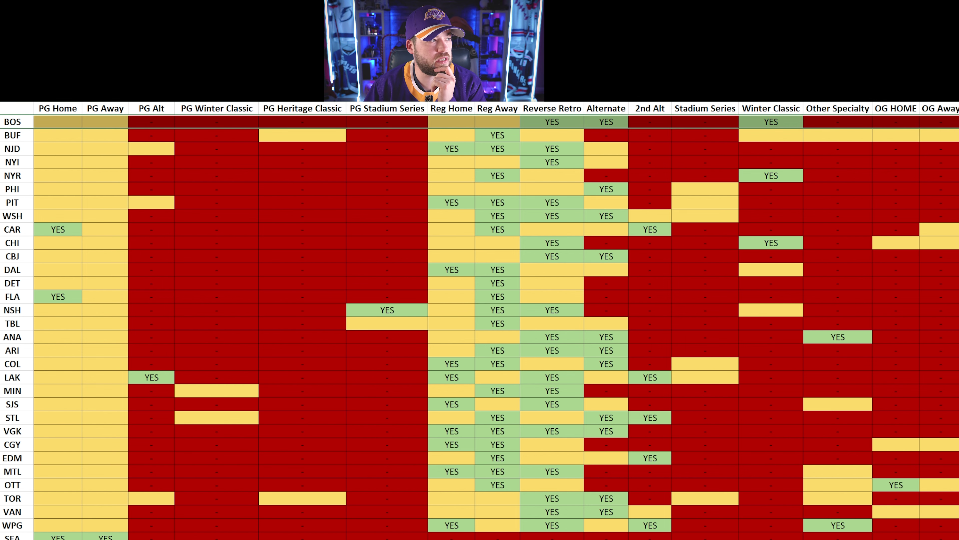
left_click(11, 135)
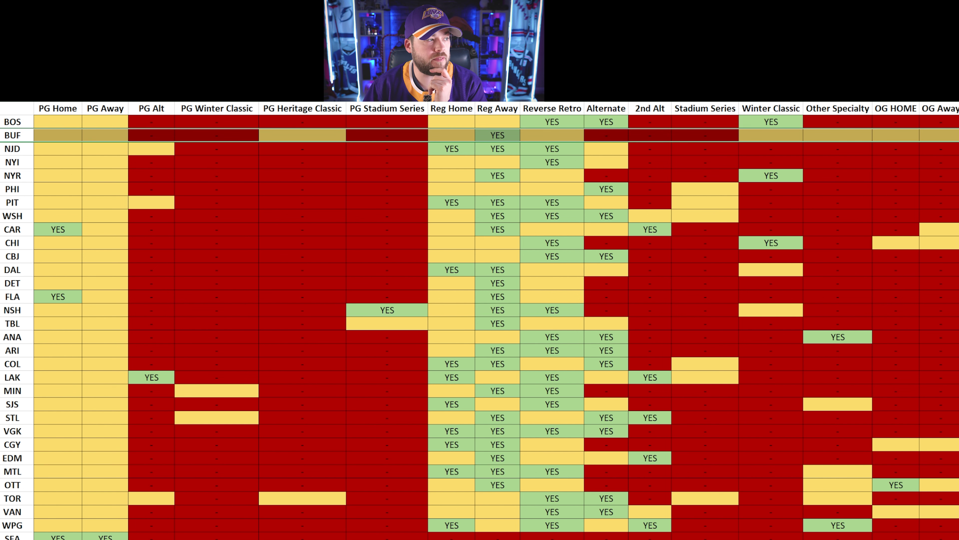
left_click(11, 148)
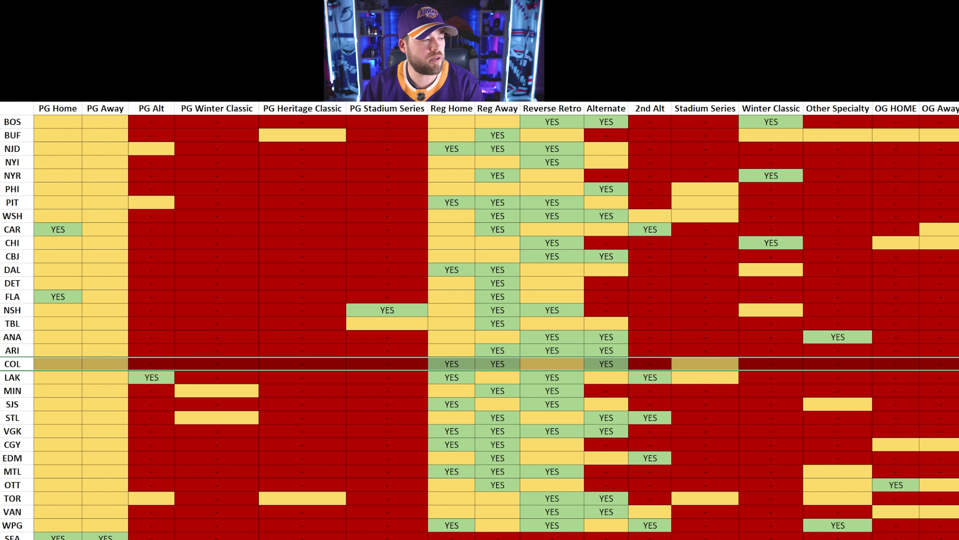
left_click(12, 377)
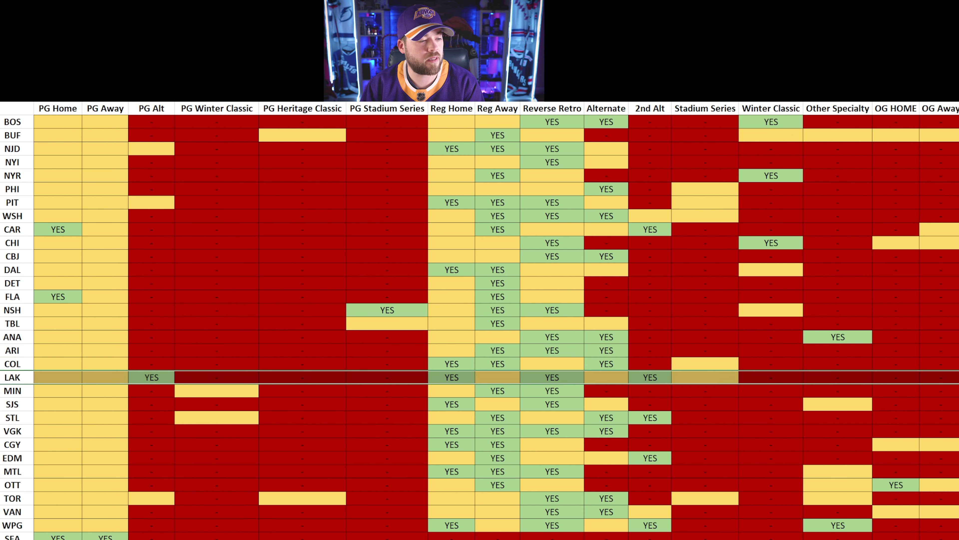
left_click(451, 377)
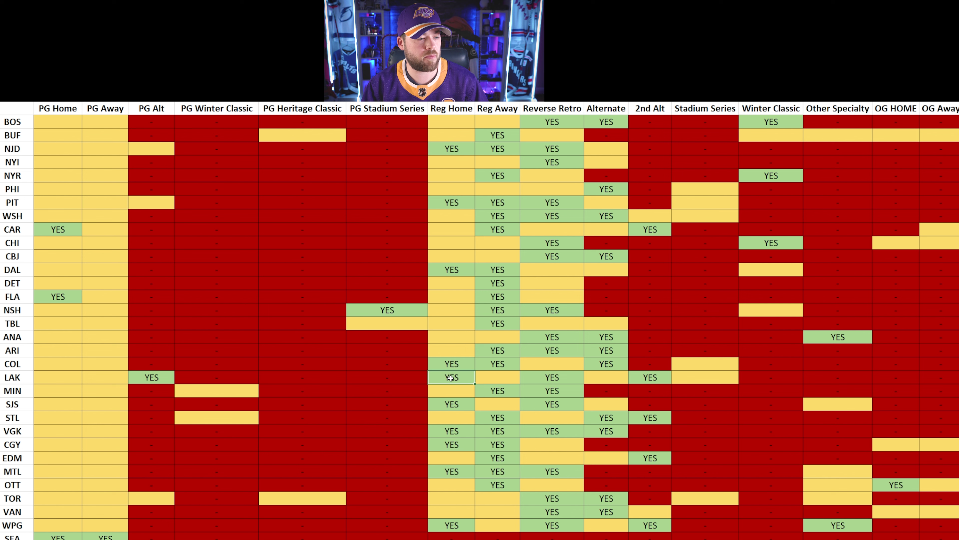
left_click(12, 391)
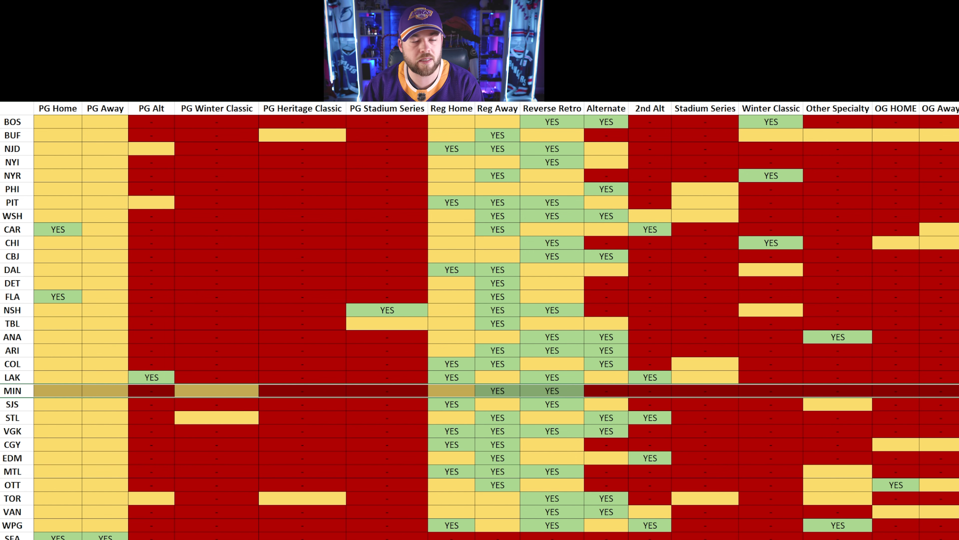
scroll(28, 341, "down", 4)
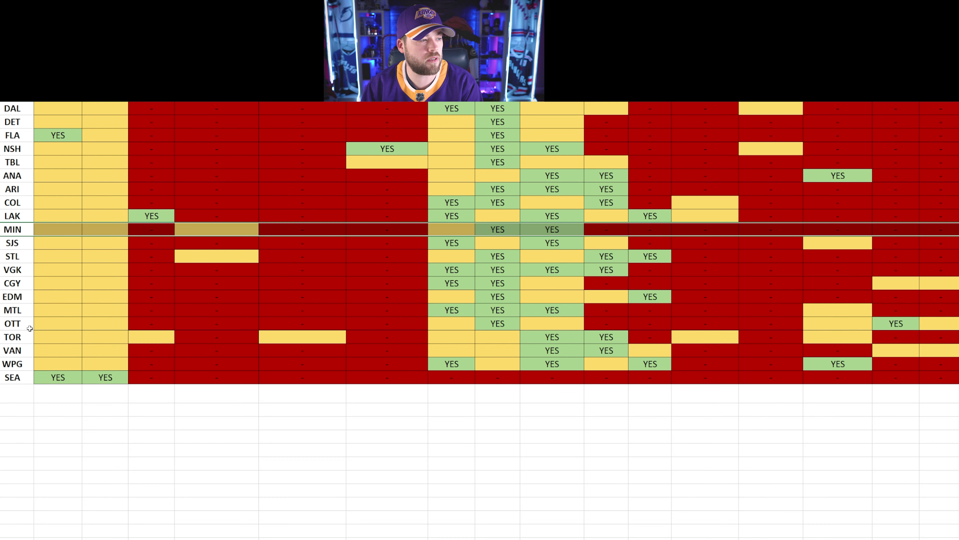
scroll(62, 336, "up", 4)
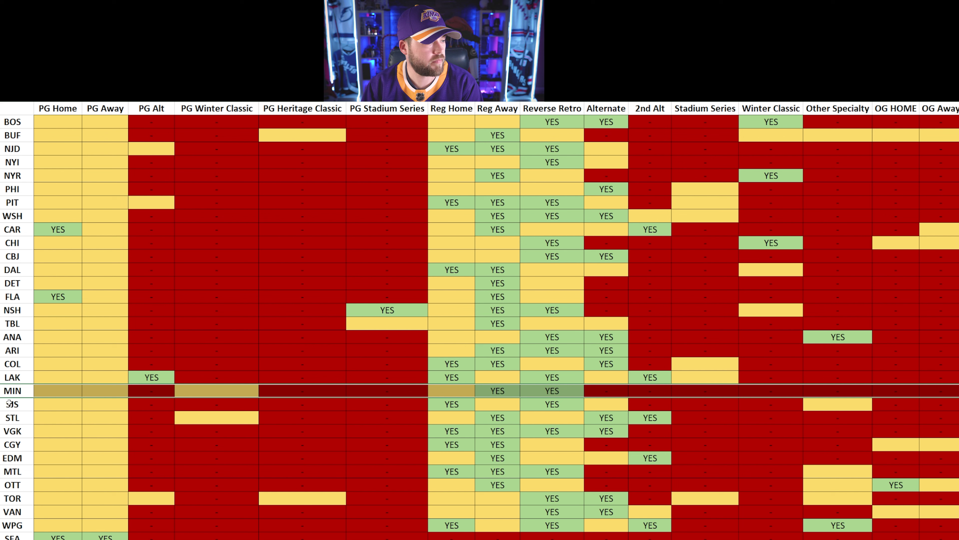
left_click(9, 404)
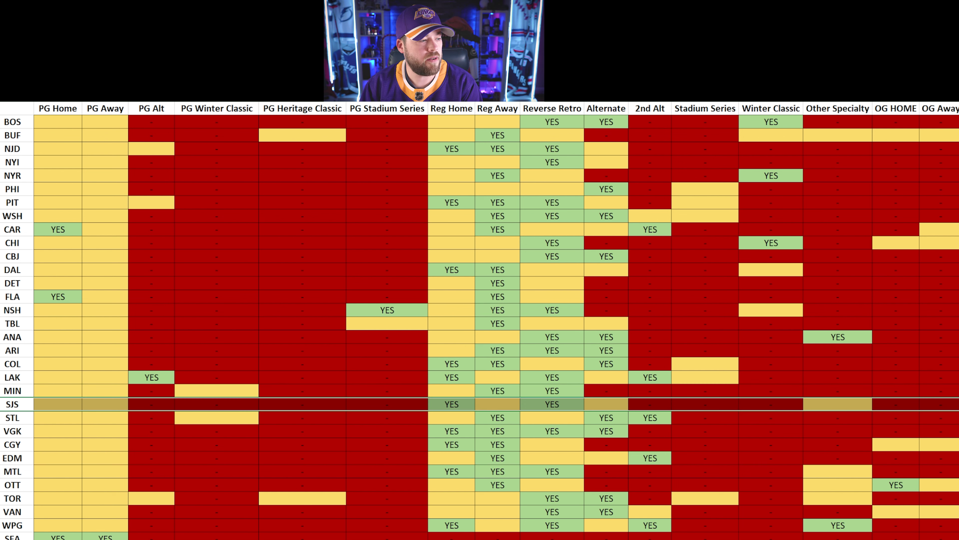
left_click(12, 417)
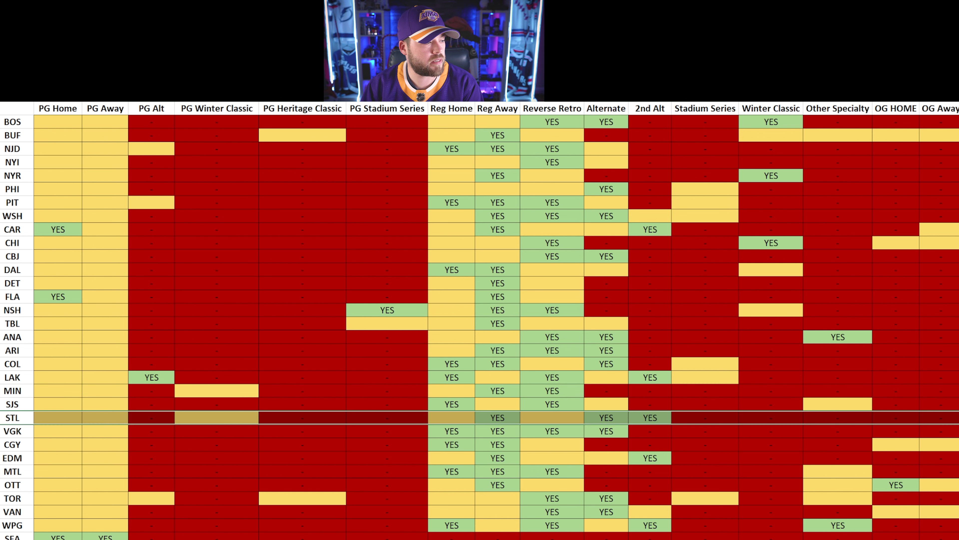
left_click(12, 430)
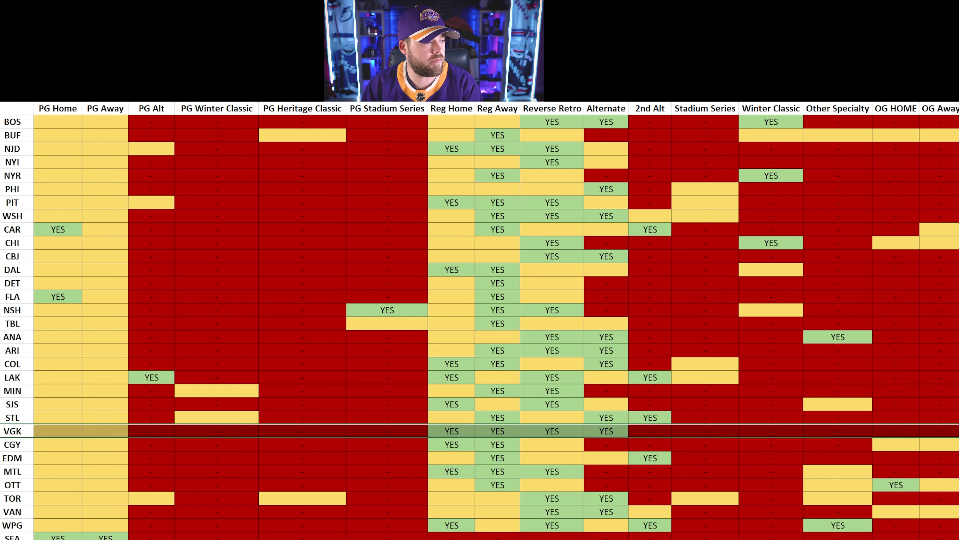
left_click(12, 444)
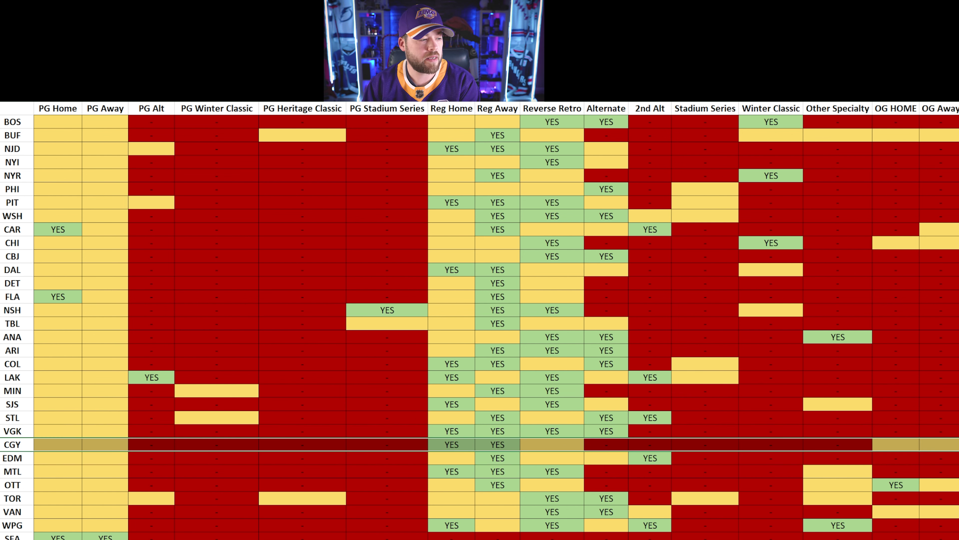
left_click(12, 458)
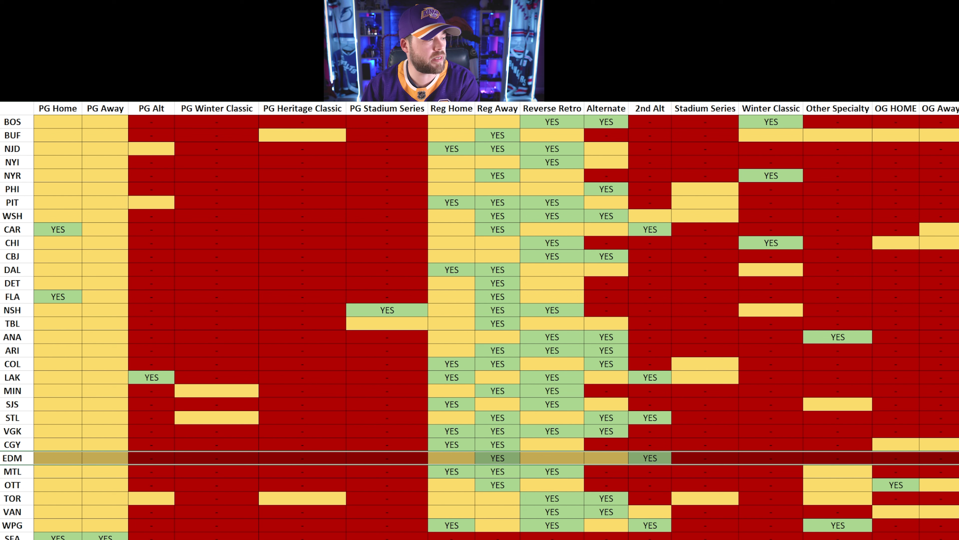
left_click(12, 472)
left_click(12, 484)
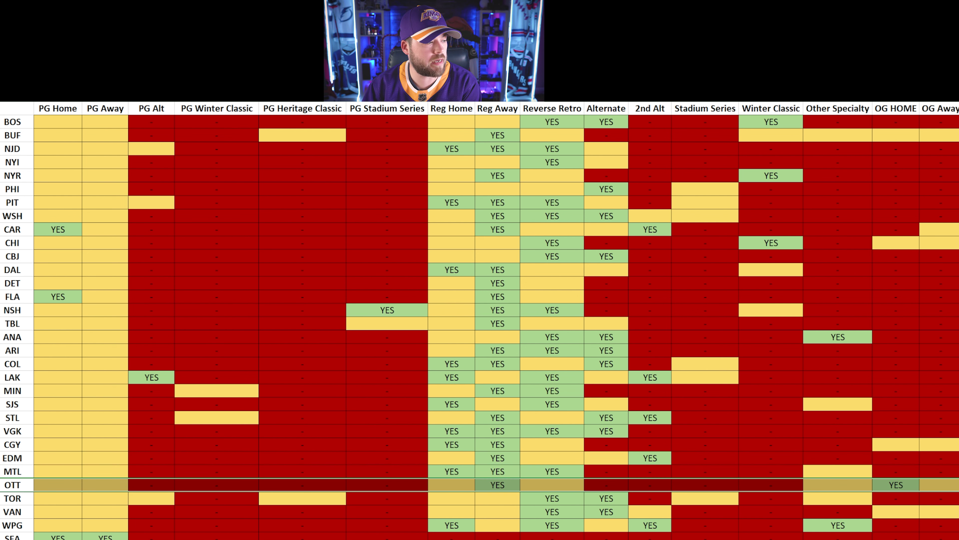
left_click(12, 498)
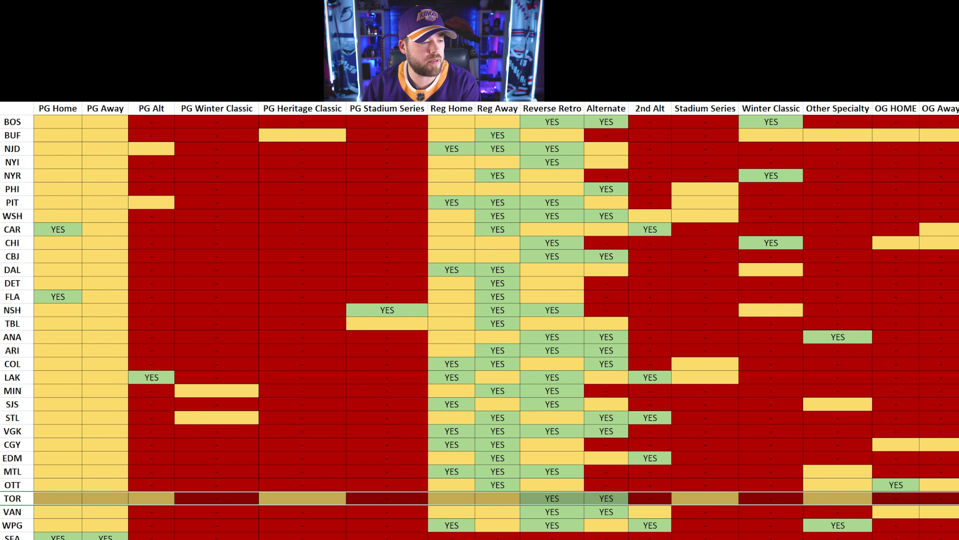
left_click(12, 511)
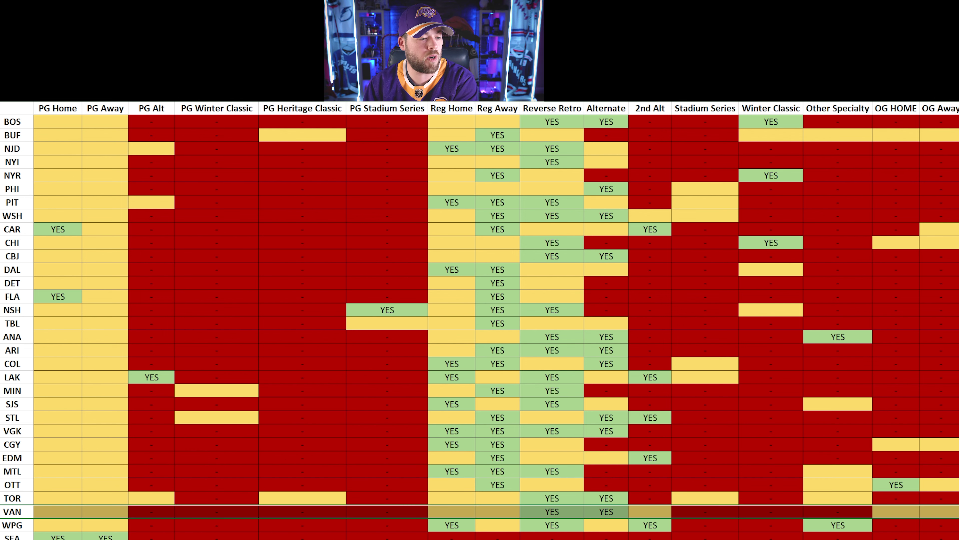
left_click(12, 525)
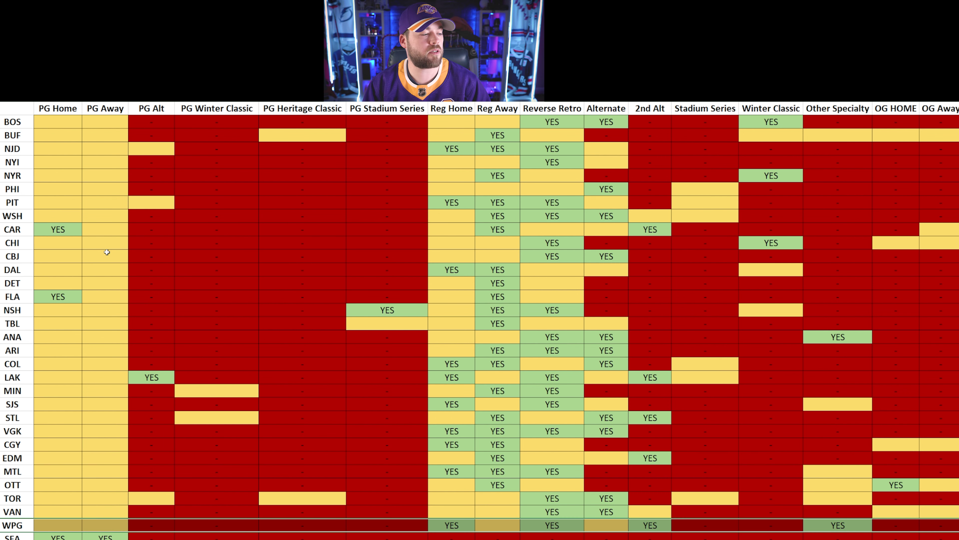
scroll(107, 252, "down", 2)
scroll(11, 467, "up", 2)
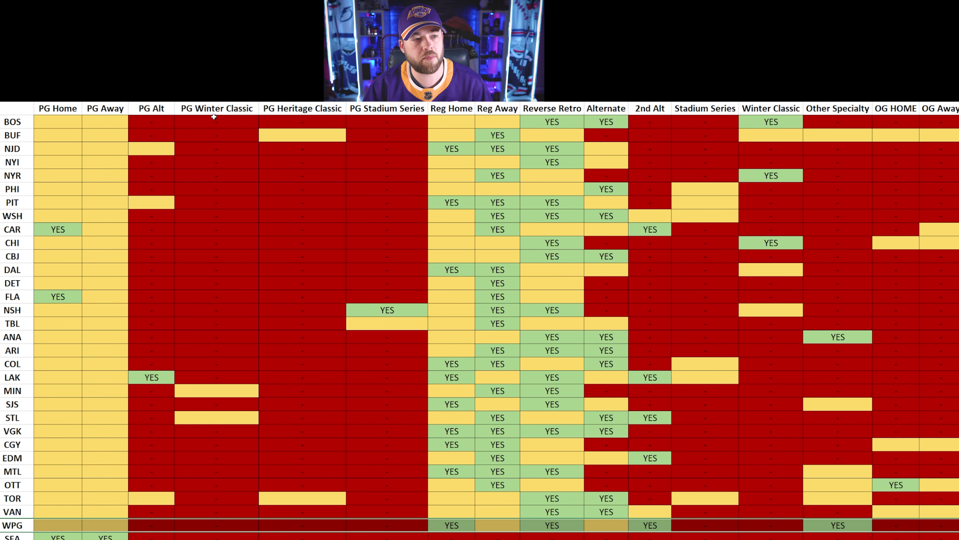
left_click(50, 120)
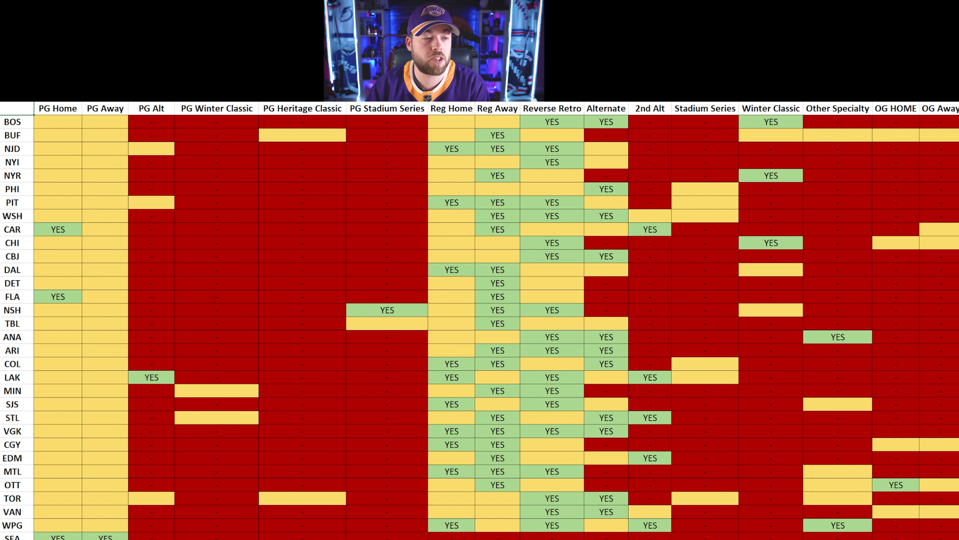
scroll(110, 304, "down", 3)
scroll(102, 329, "up", 3)
scroll(94, 353, "down", 1)
scroll(109, 394, "up", 1)
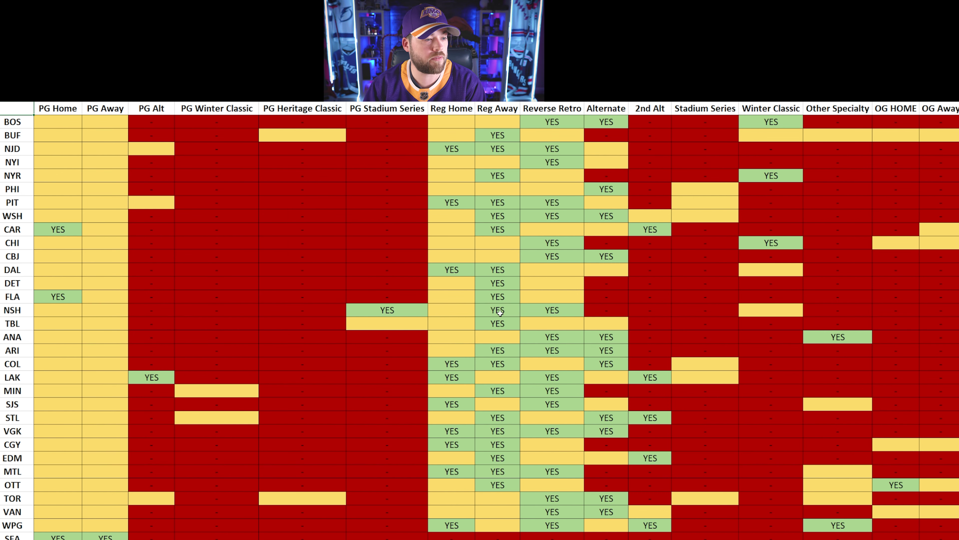